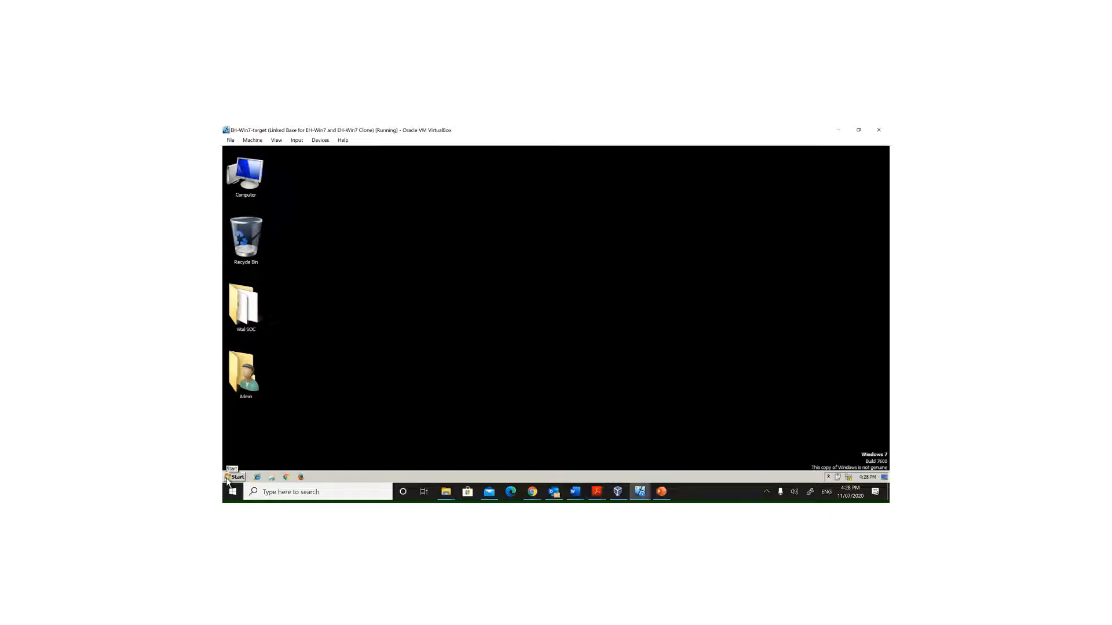
Step: Open Internet Information Services (IIS) Manager from Administrative Tools in Control Panel
left_click(229, 478)
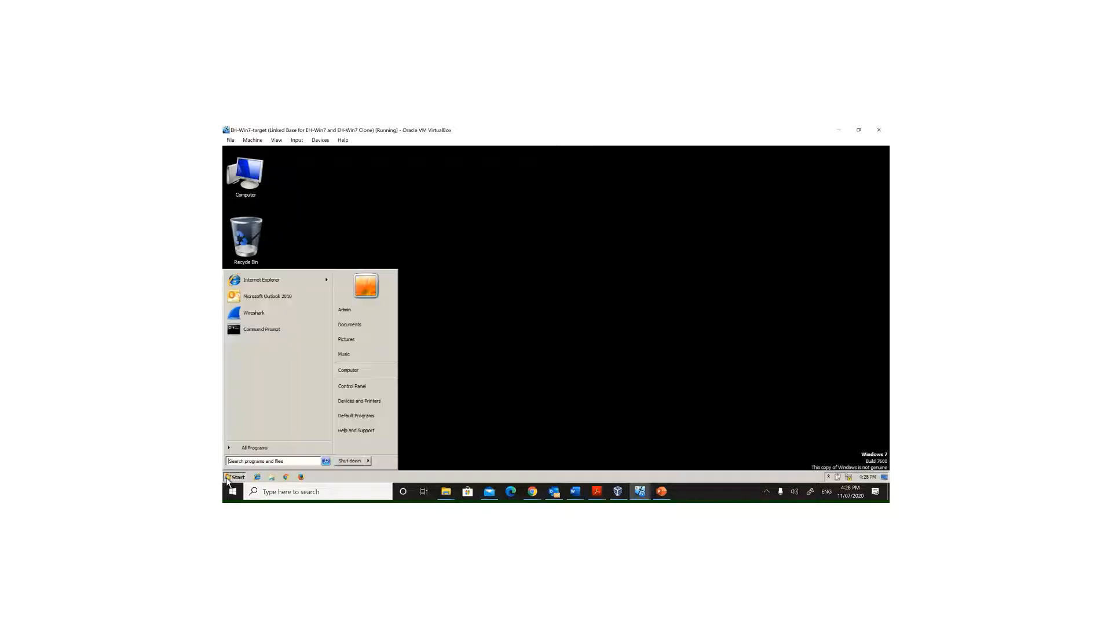
left_click(372, 392)
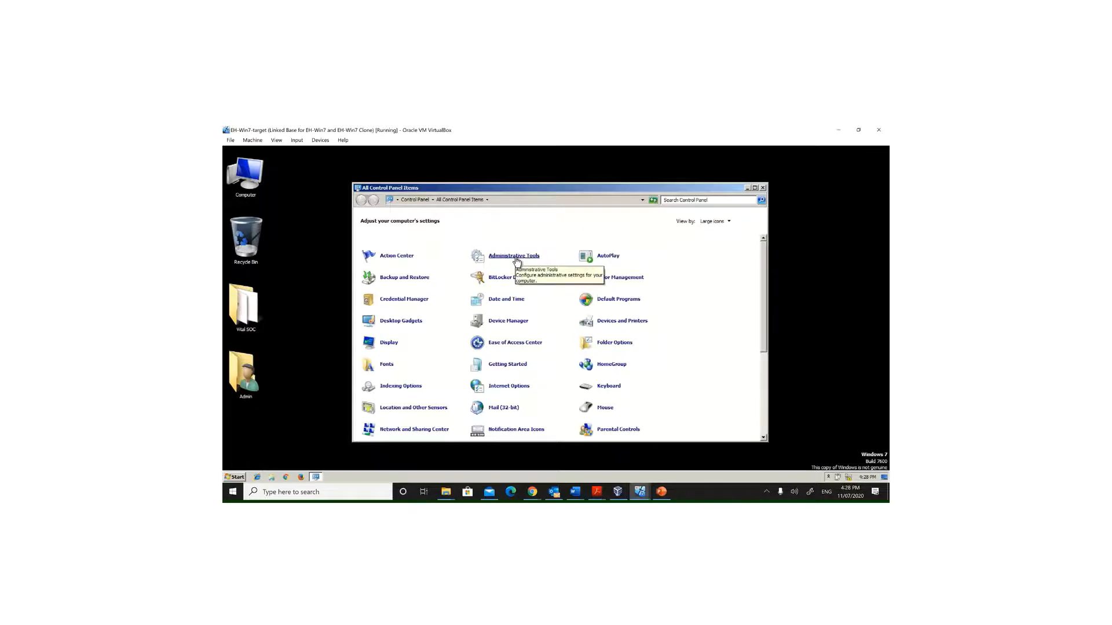
left_click(516, 256)
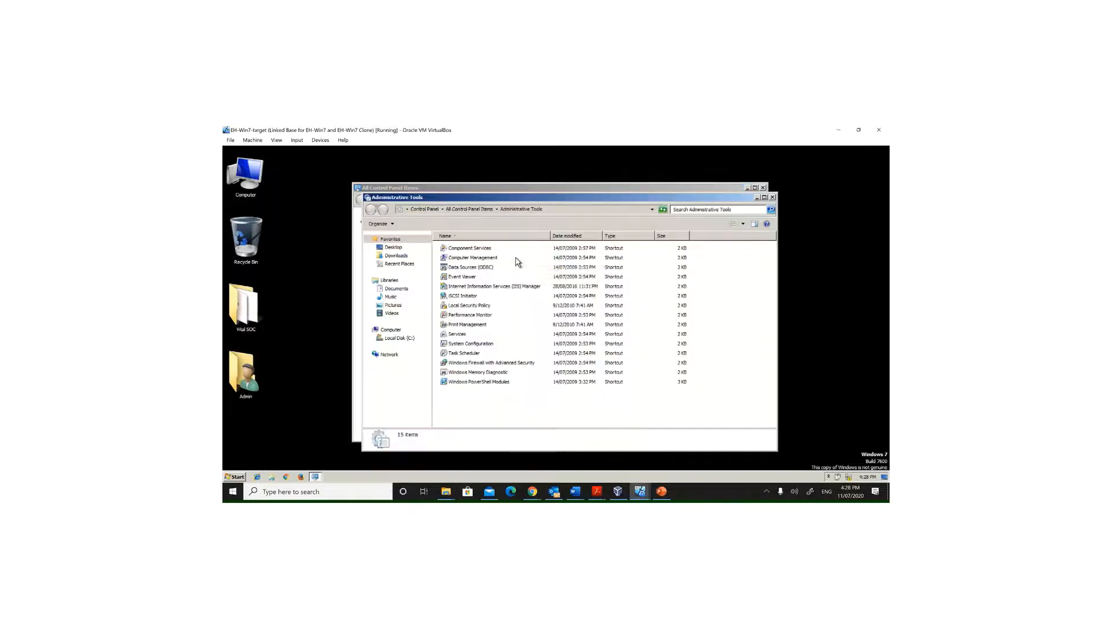
double_click(495, 288)
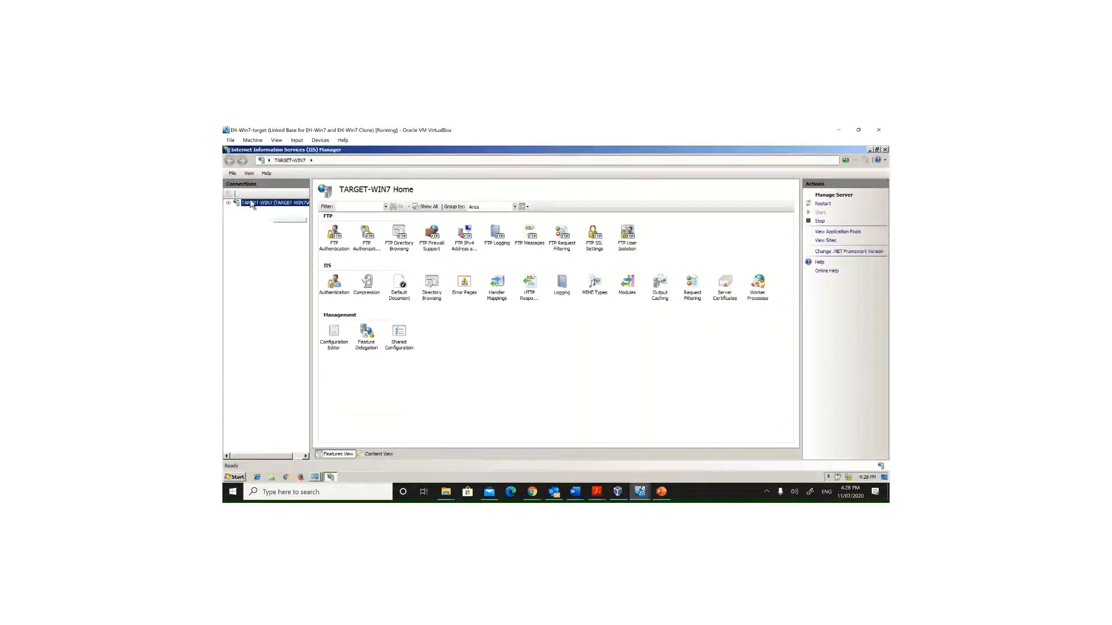
Step: Expand the server's sites and open the FTP Logging settings
double_click(254, 205)
left_click(236, 218)
double_click(500, 236)
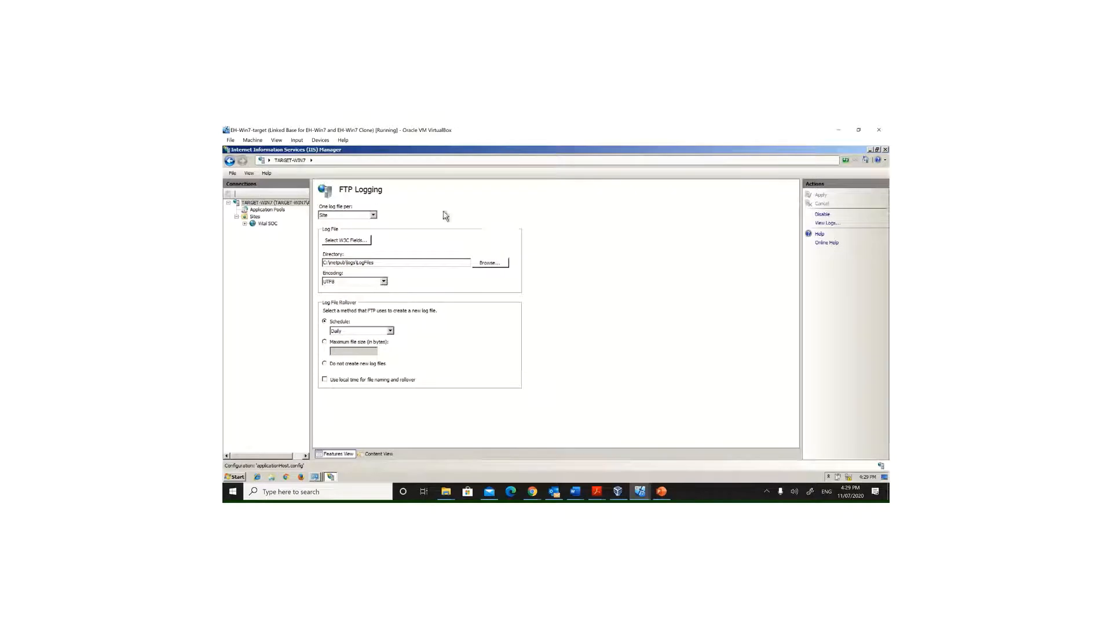
Step: View the FTP log files folder, then close it
left_click(827, 223)
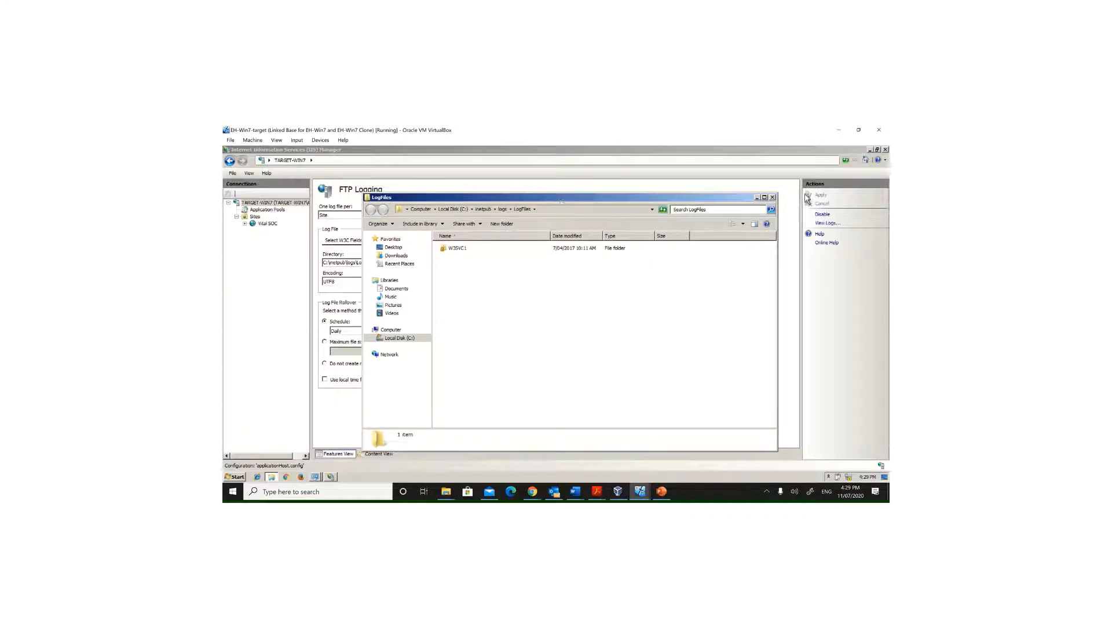
left_click(772, 198)
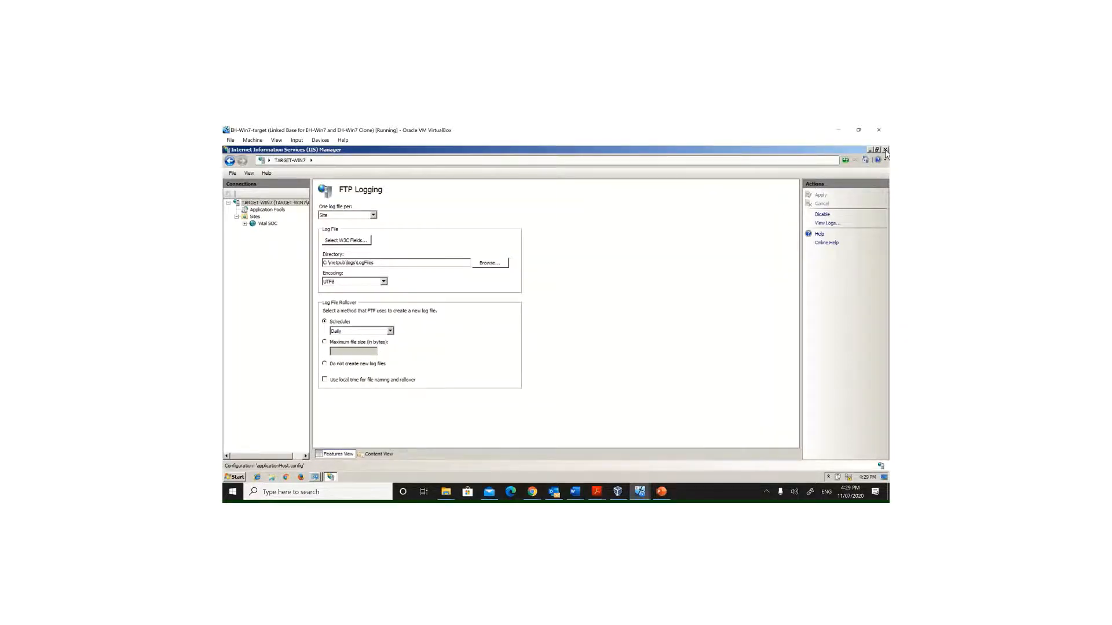
Step: Close IIS Manager, Administrative Tools and Control Panel
left_click(884, 150)
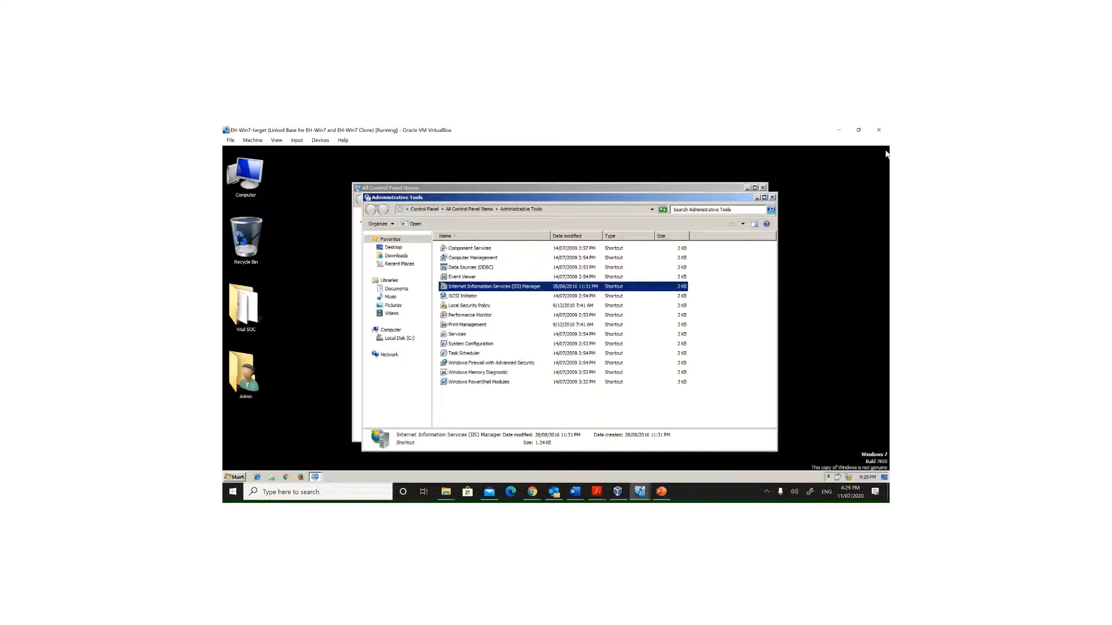
left_click(772, 199)
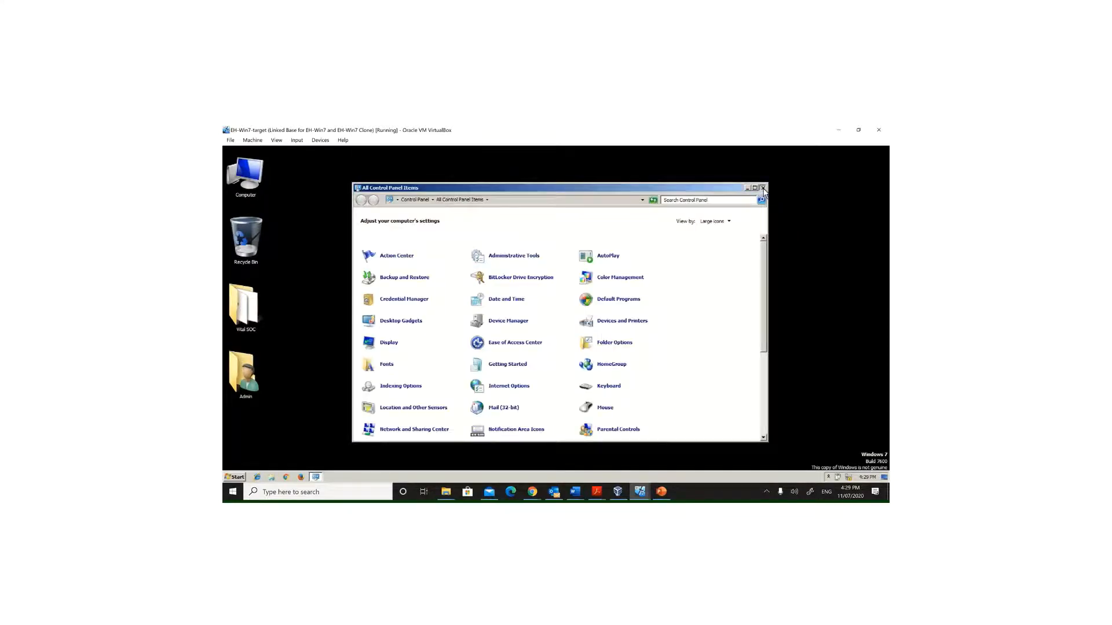
left_click(763, 188)
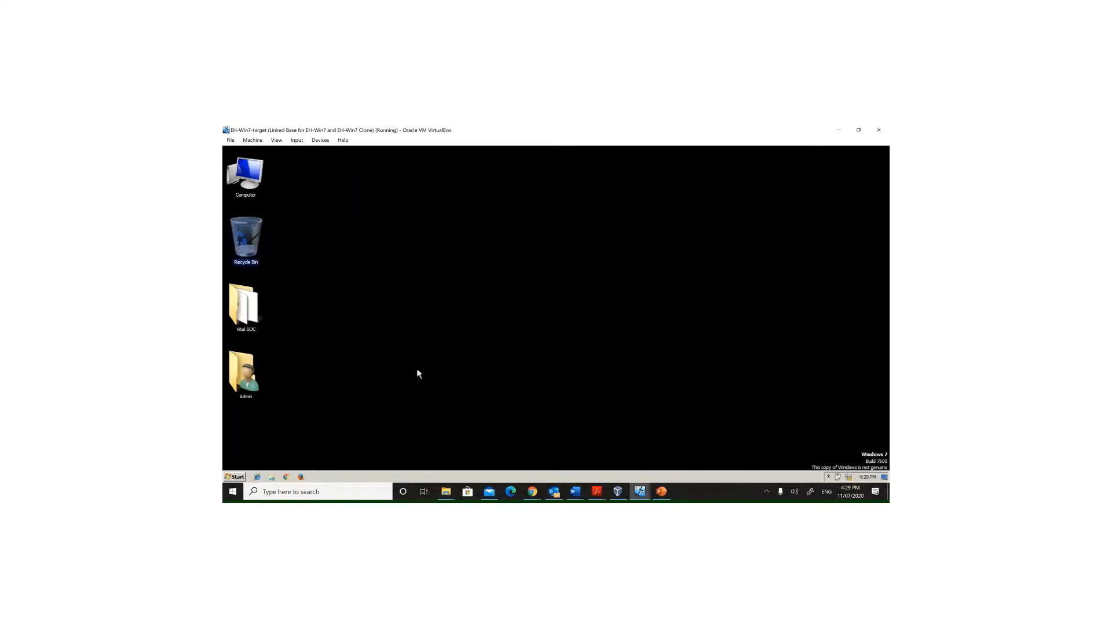
Step: Open the Vital SOC folder and launch the splunkforwarder installer package, allowing it to run
double_click(261, 308)
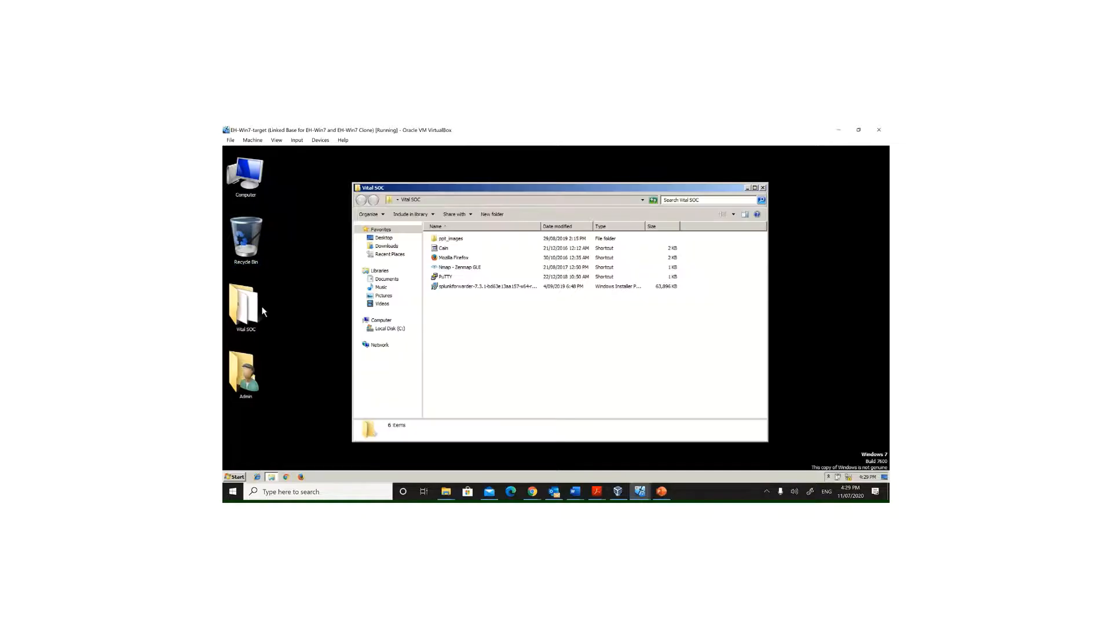
left_click(497, 291)
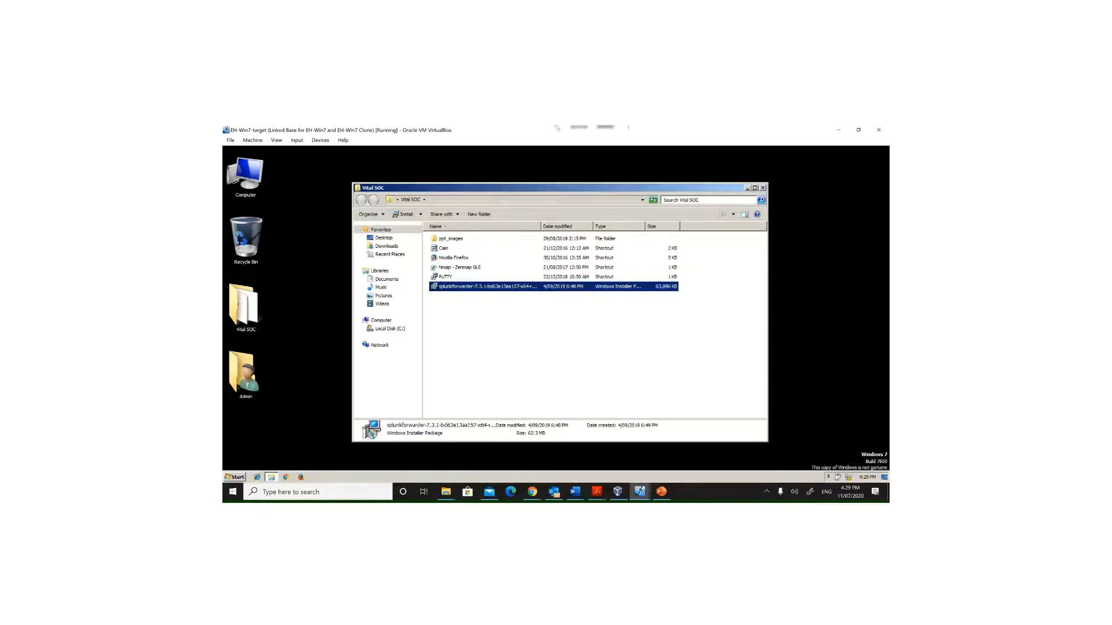
mouse_move(556, 127)
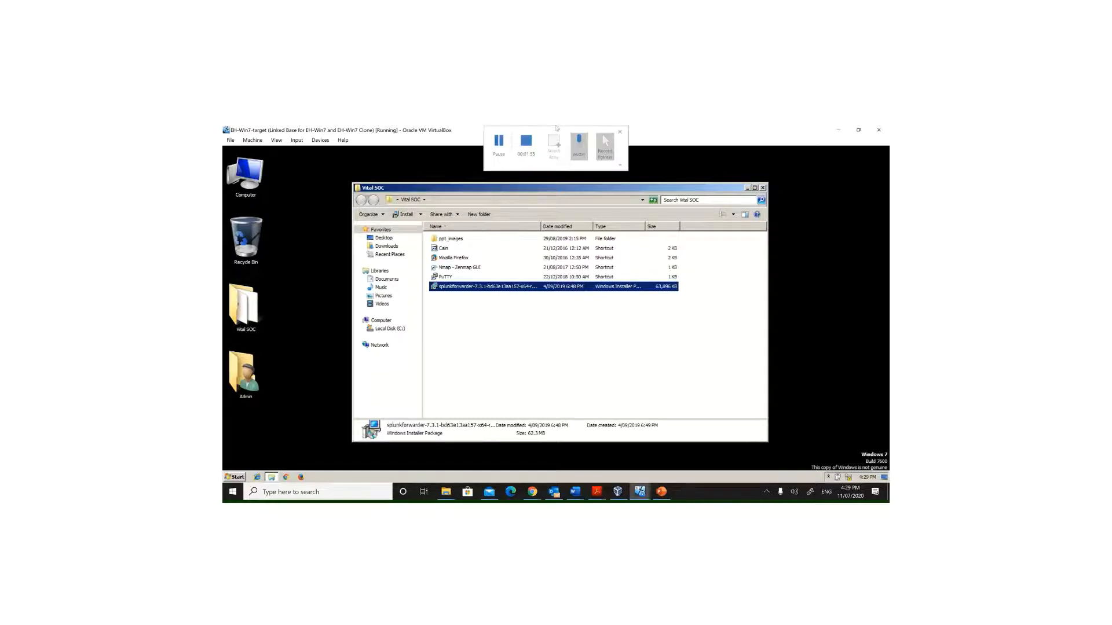
left_click(498, 145)
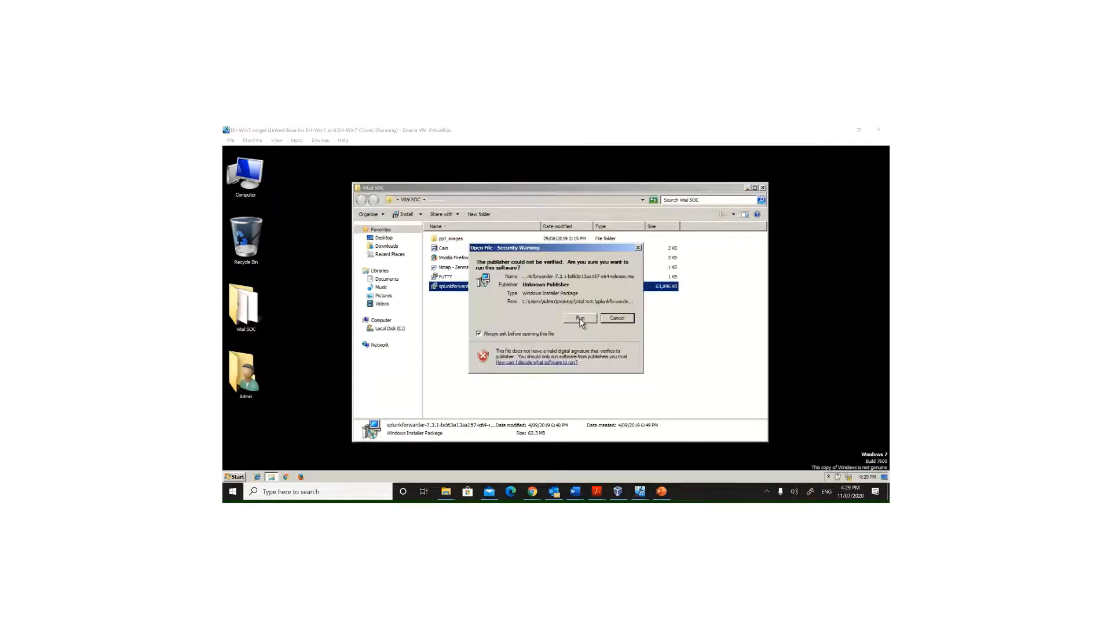
left_click(579, 317)
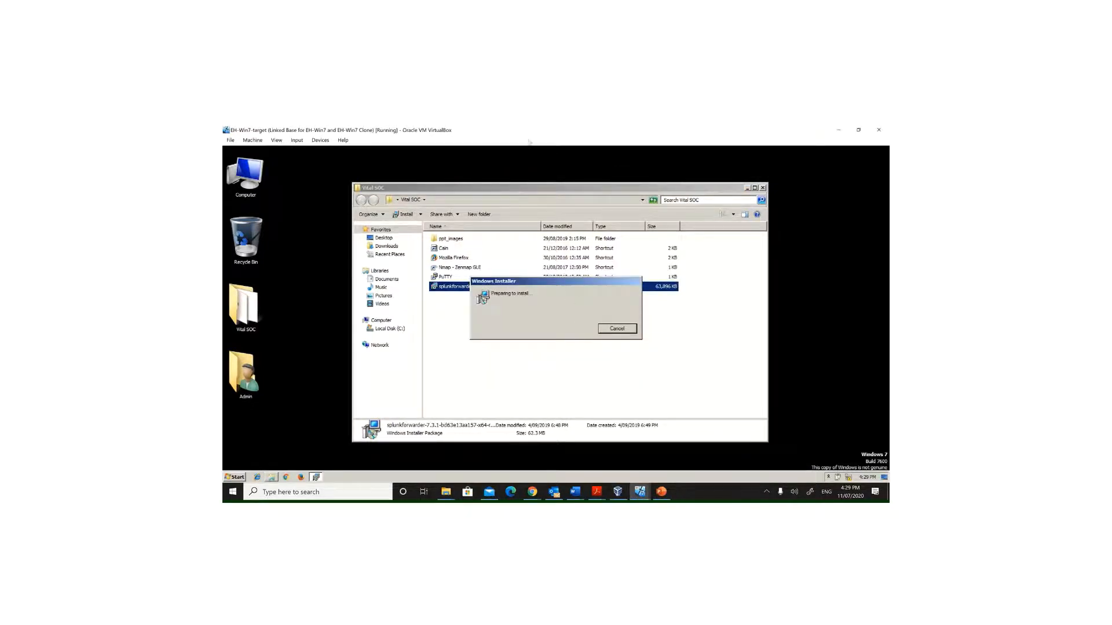
Step: Accept the license agreement and choose to customize the installation options
mouse_move(501, 145)
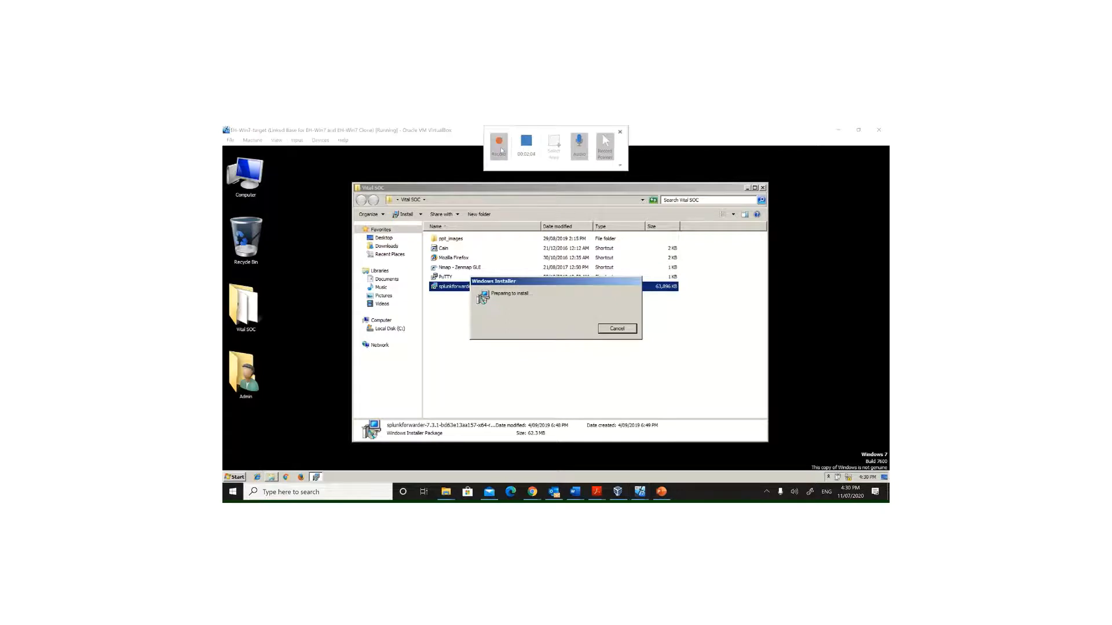
left_click(471, 273)
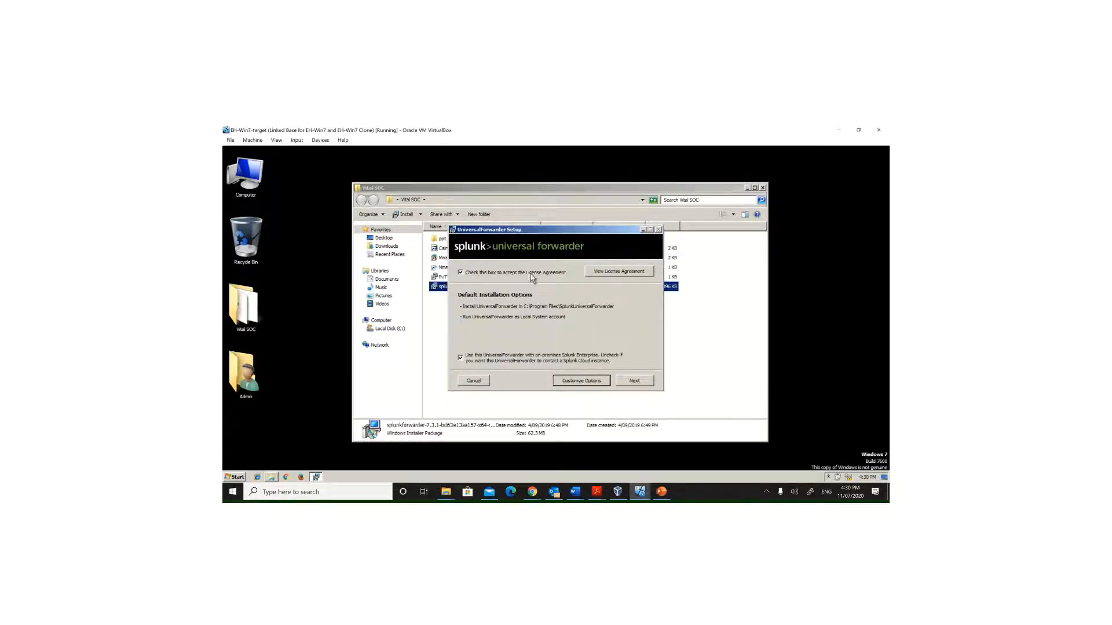
left_click(581, 382)
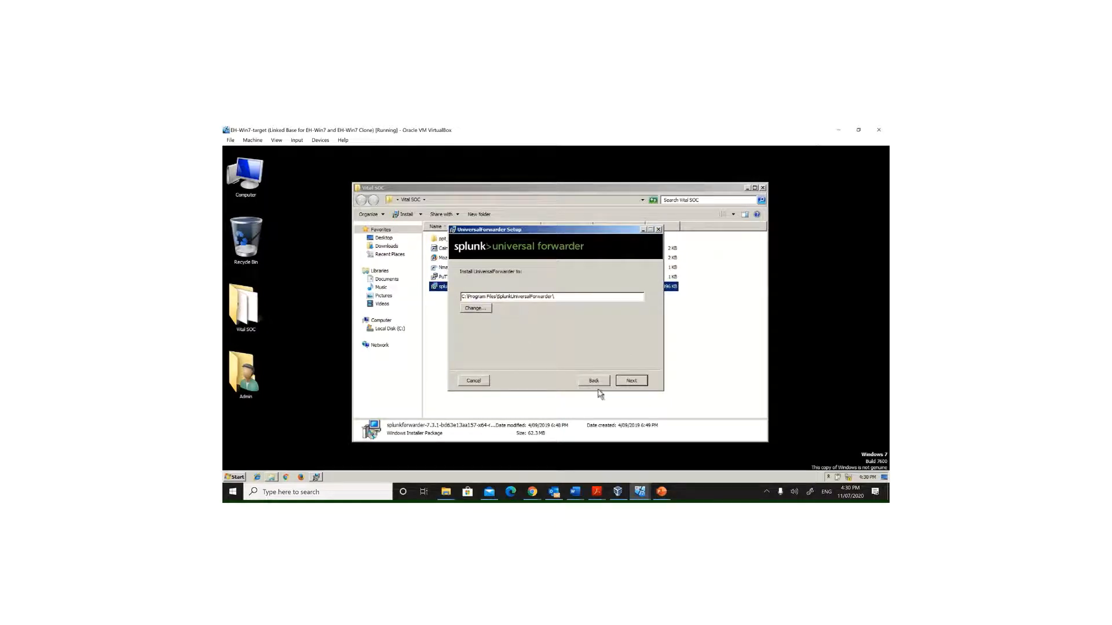
Step: Keep the default install folder, certificate settings and Local System account, advancing through the wizard
left_click(633, 382)
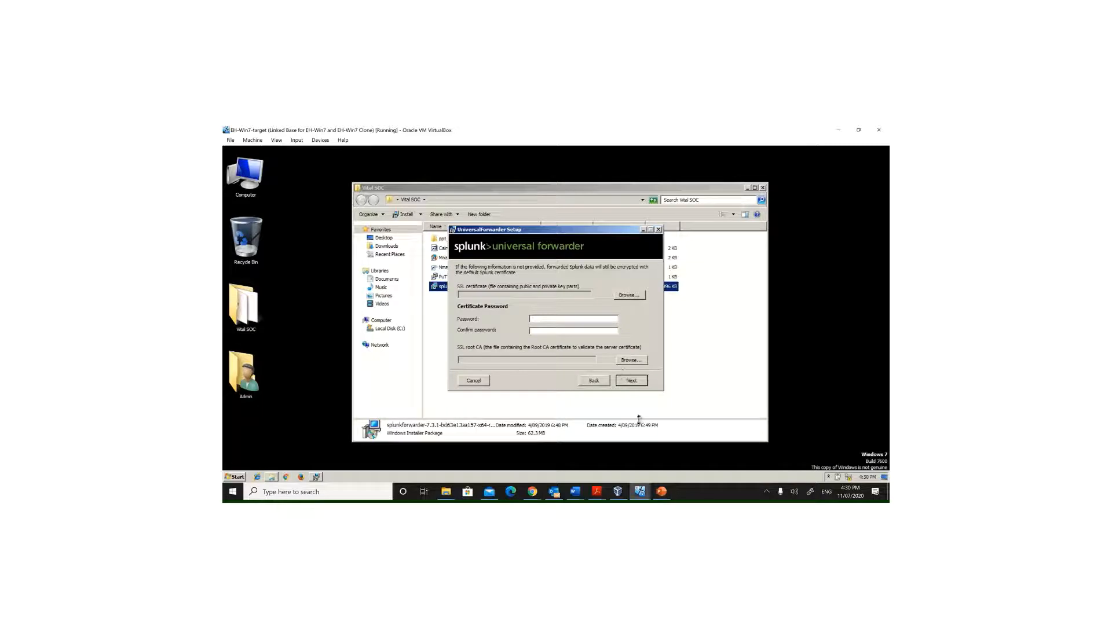
left_click(631, 383)
left_click(629, 382)
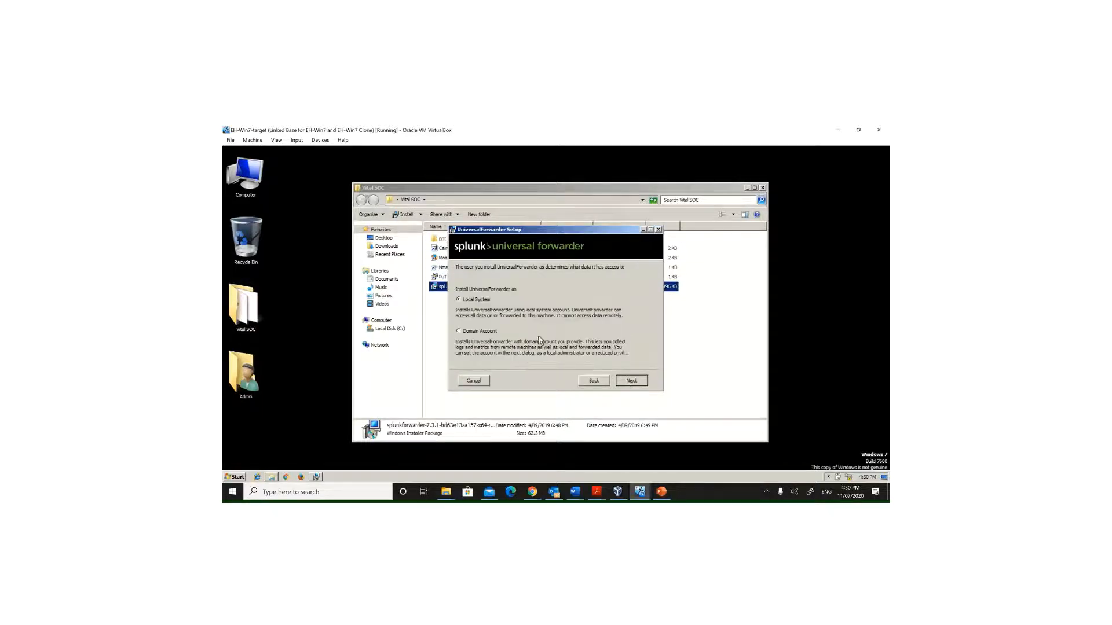
left_click(630, 381)
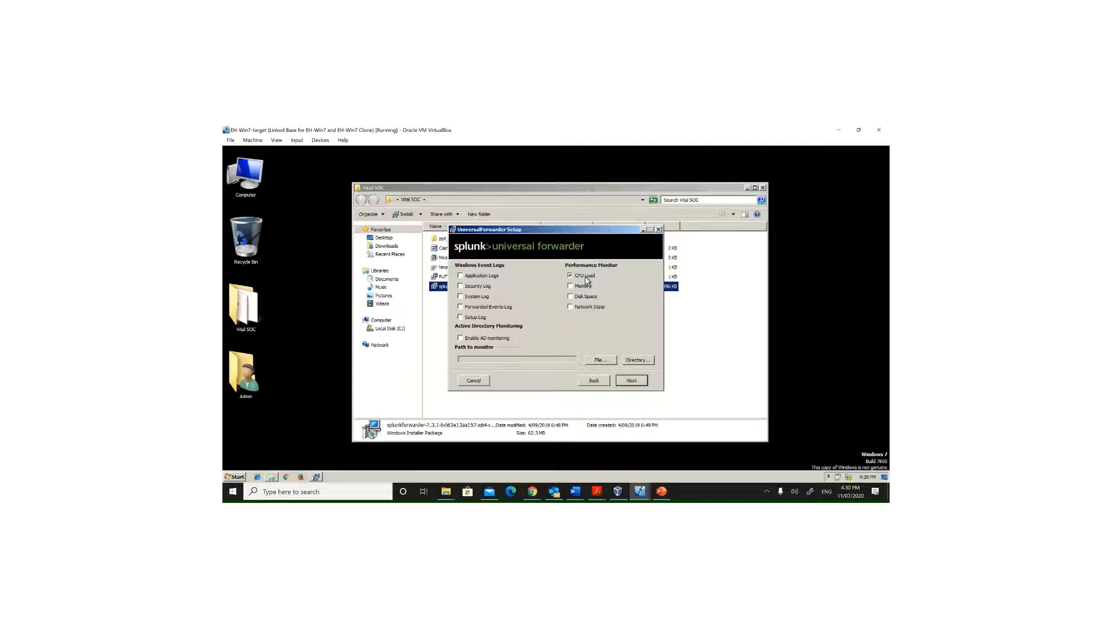
Step: Try to pick a folder under C:\inetpub\logs as the directory to monitor
left_click(640, 360)
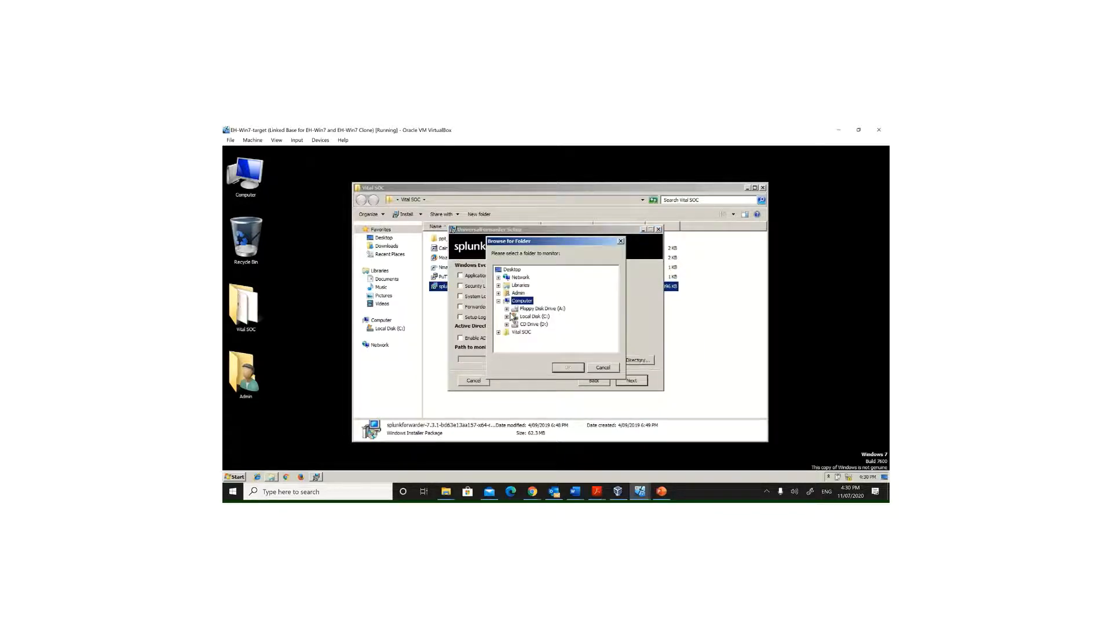
left_click(506, 318)
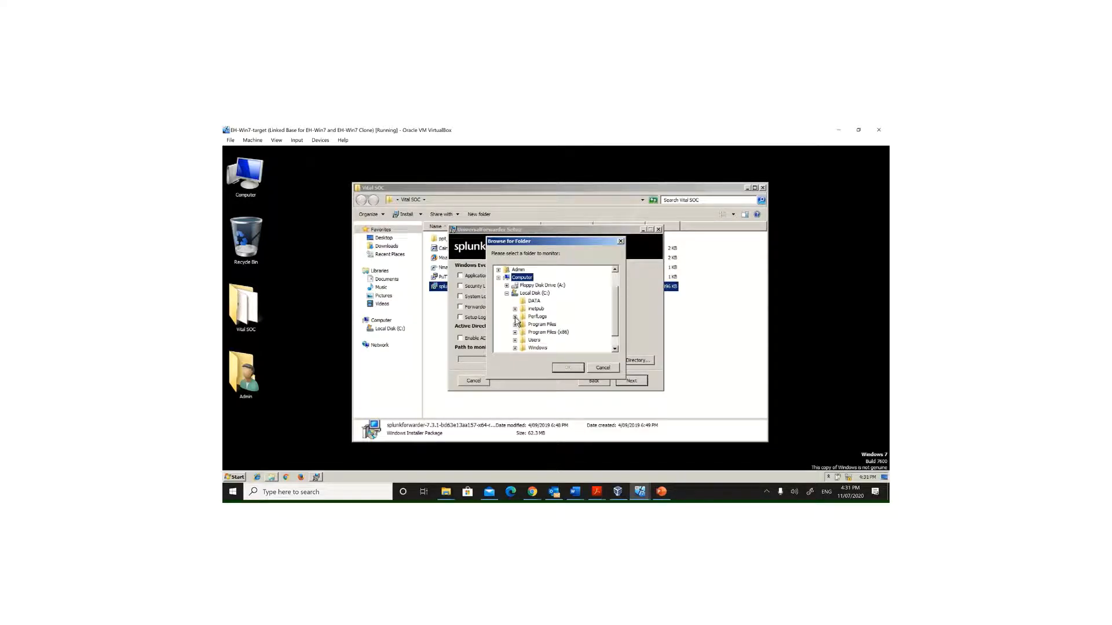
left_click(515, 308)
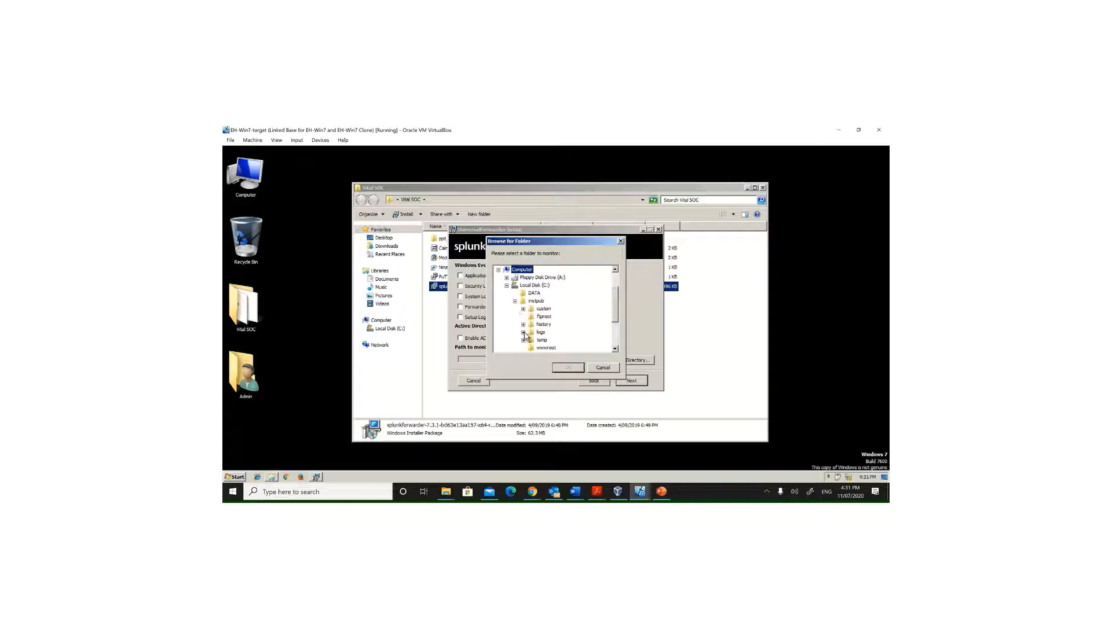
left_click(523, 333)
left_click(553, 341)
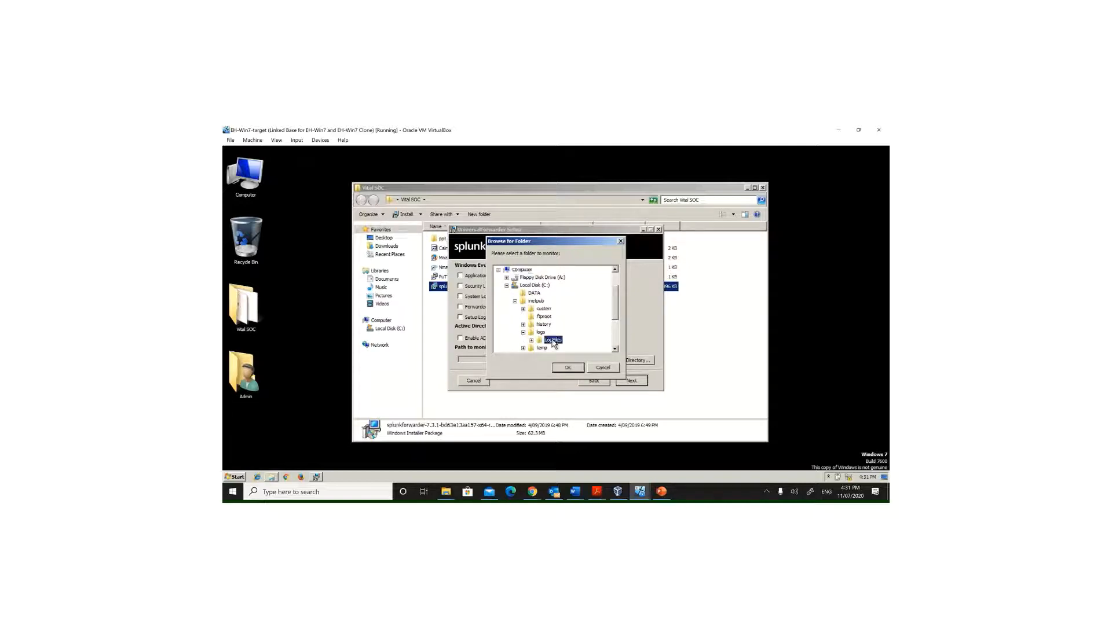
left_click(568, 367)
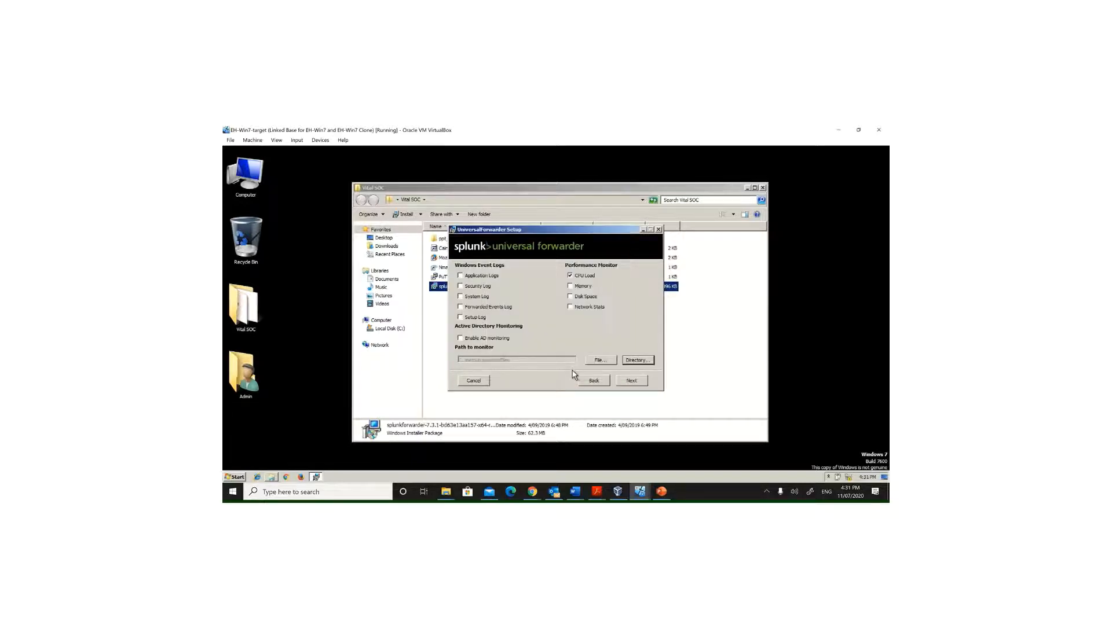
Step: Select C:\inetpub\logs\LogFiles as the directory to monitor and continue
left_click(637, 361)
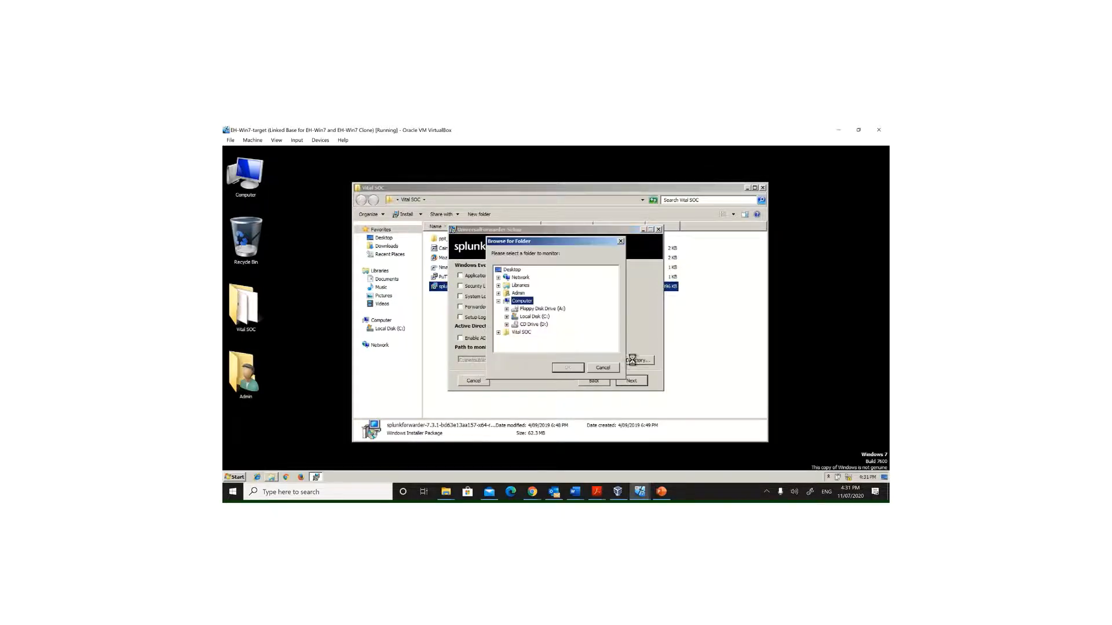
left_click(507, 316)
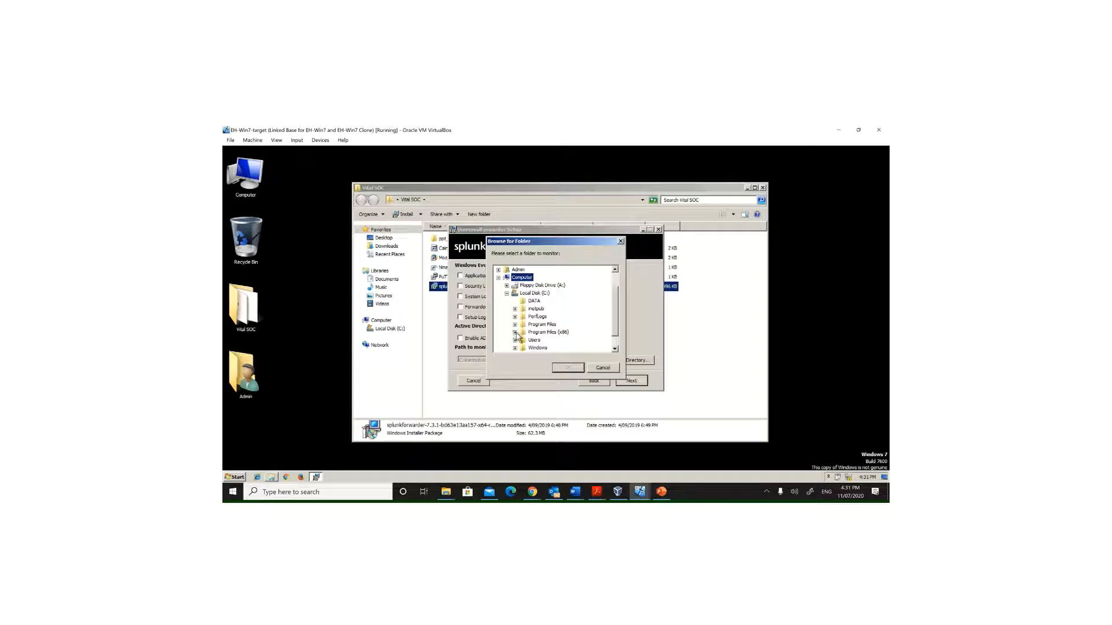
left_click(514, 309)
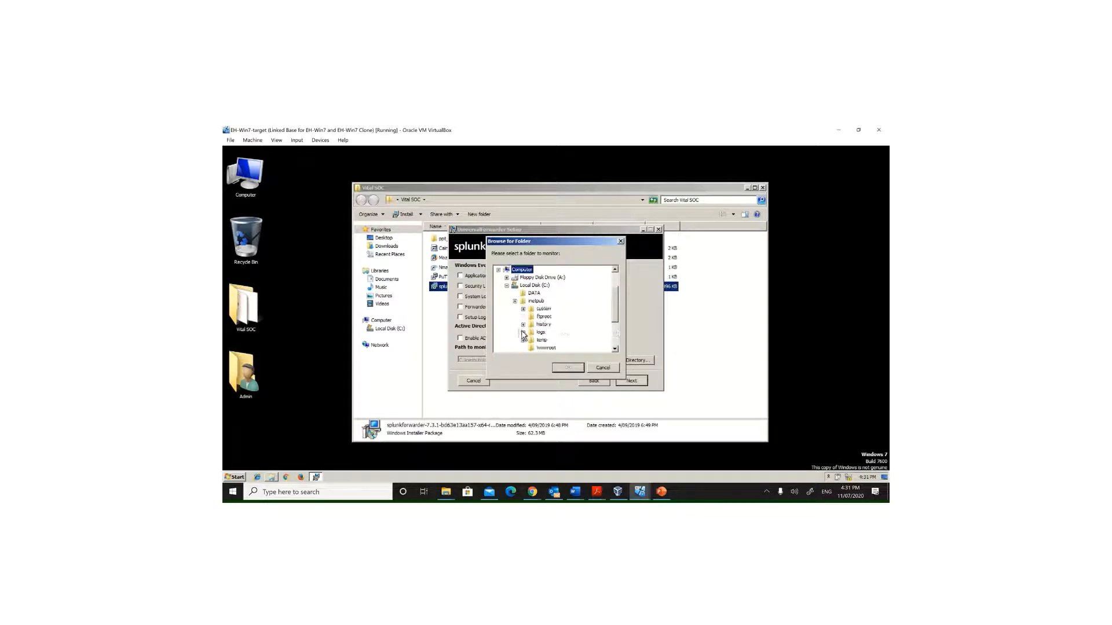
left_click(523, 333)
left_click(531, 340)
left_click(551, 340)
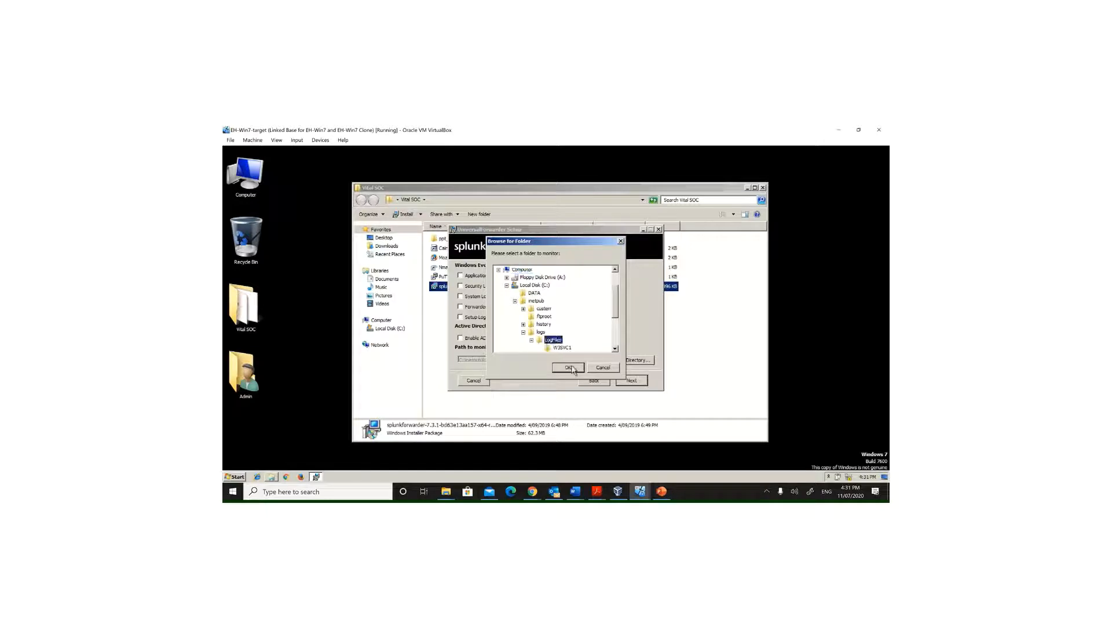
left_click(570, 367)
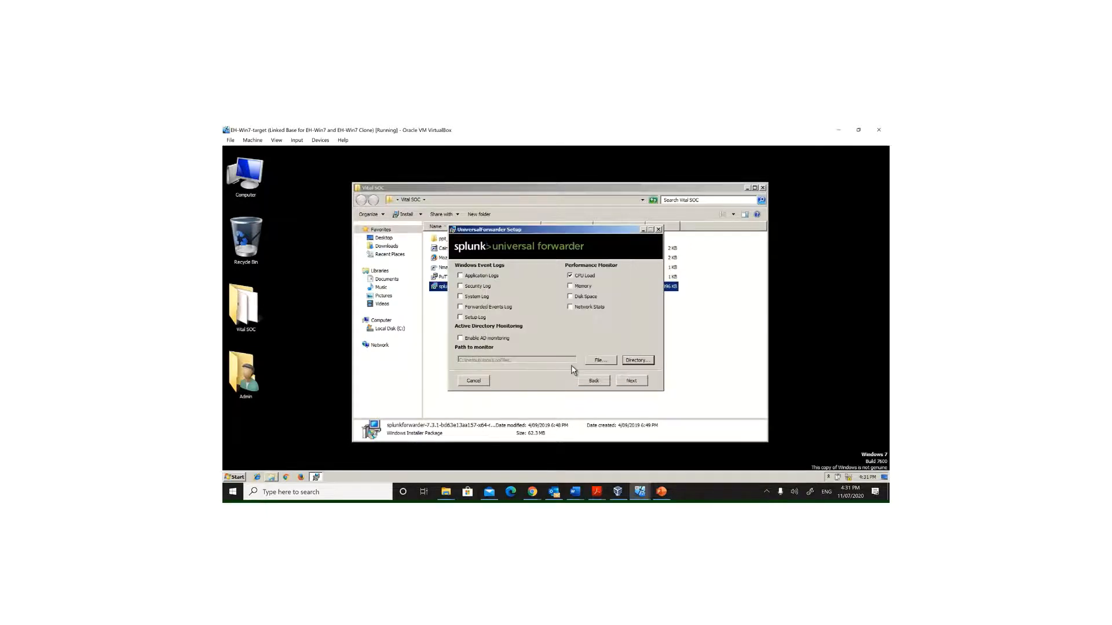
left_click(633, 382)
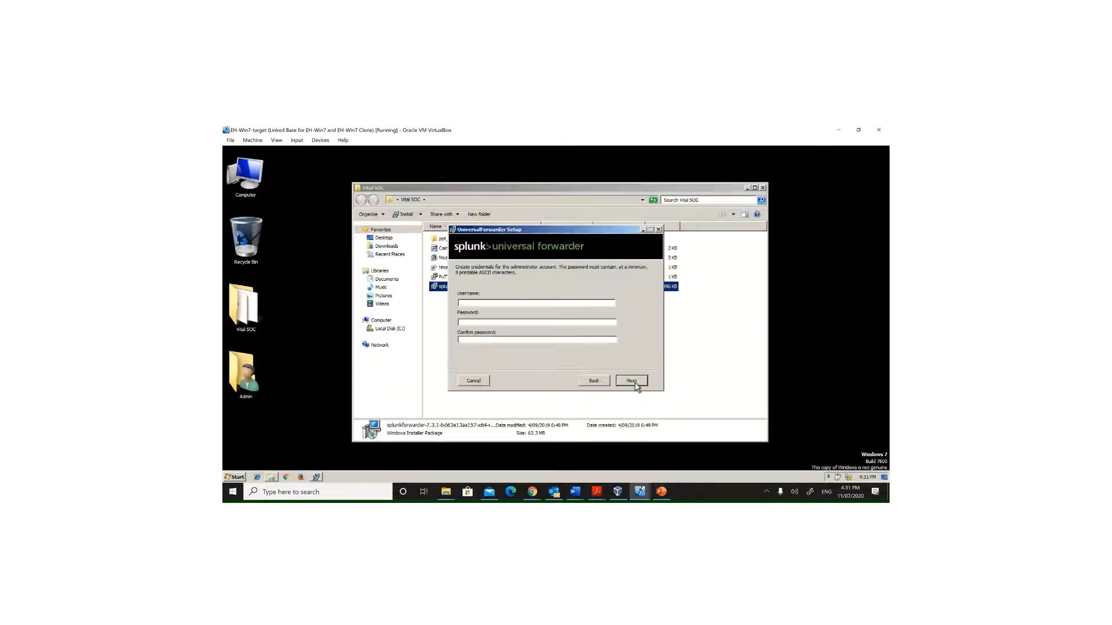
Step: Create the administrator credentials with username vitalsoc, entering and confirming the account password
left_click(554, 307)
type("vitalsoc•••••••")
left_click(538, 341)
type("•••••••••••")
left_click(631, 381)
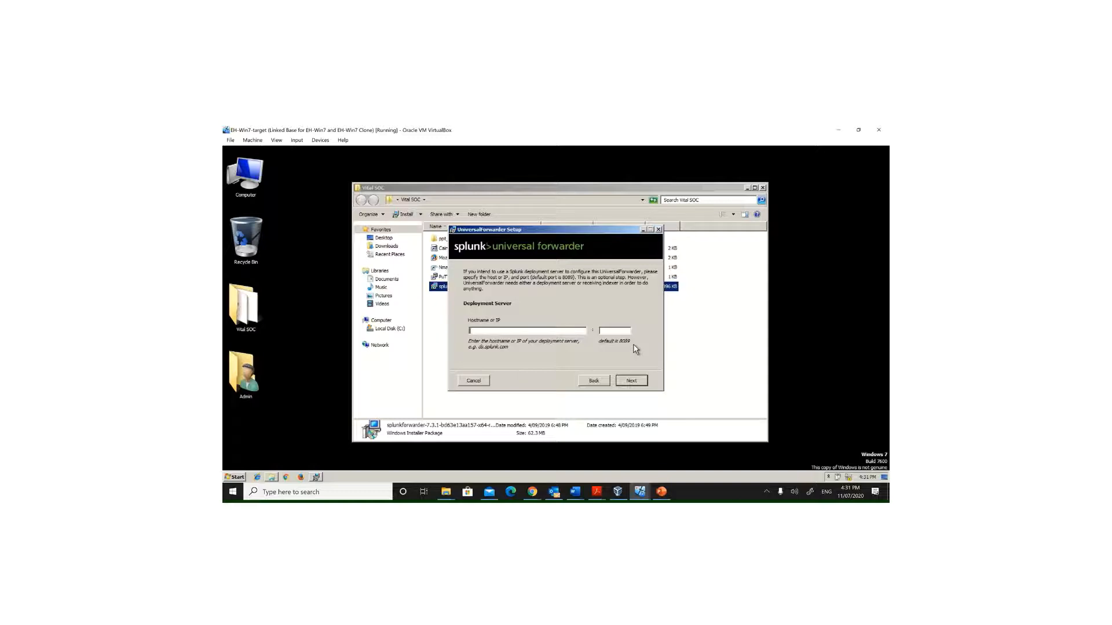
Step: Skip the deployment server and specify the receiving indexer's IP address and port, continuing to the install page
left_click(637, 382)
type(".1.12")
left_click(623, 332)
type("9997")
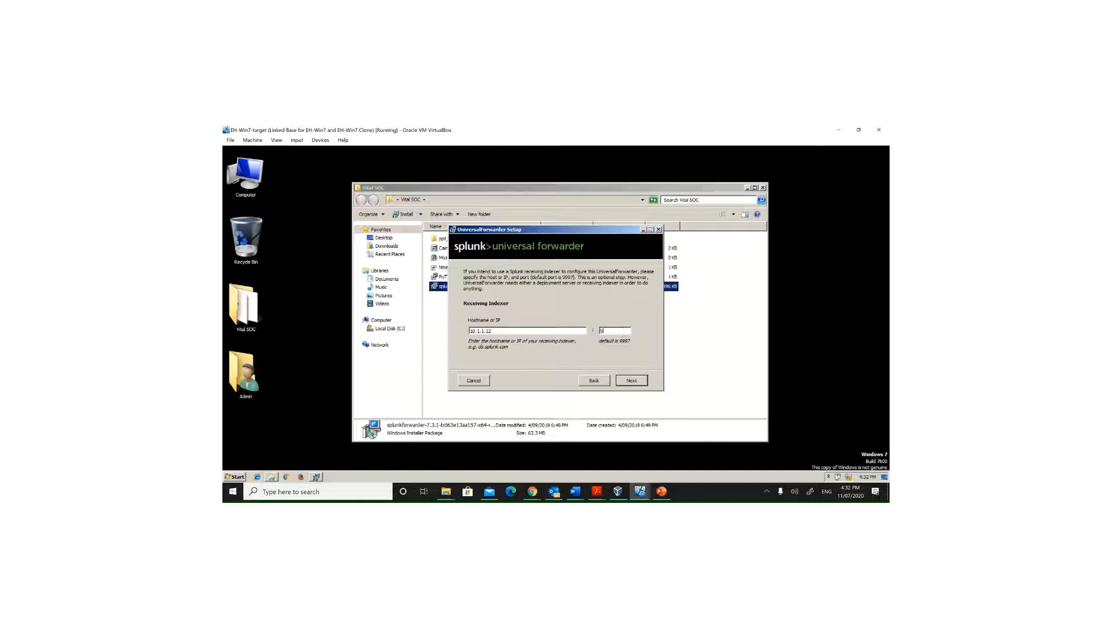
left_click(631, 381)
left_click(631, 381)
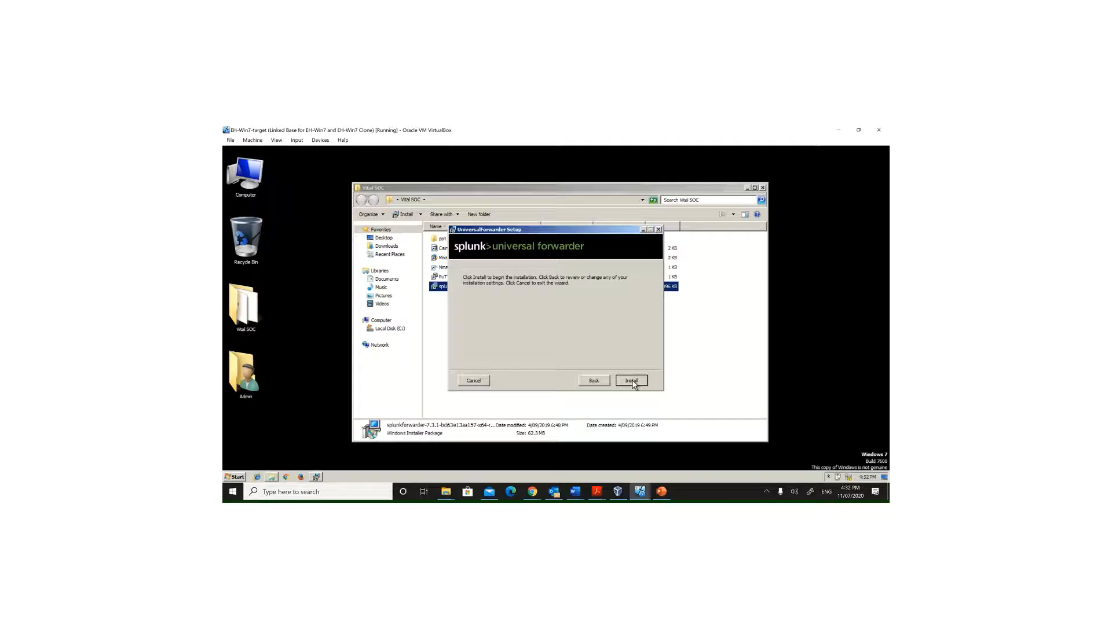
Step: Finish the Universal Forwarder installation and close the Vital SOC folder window
mouse_move(534, 127)
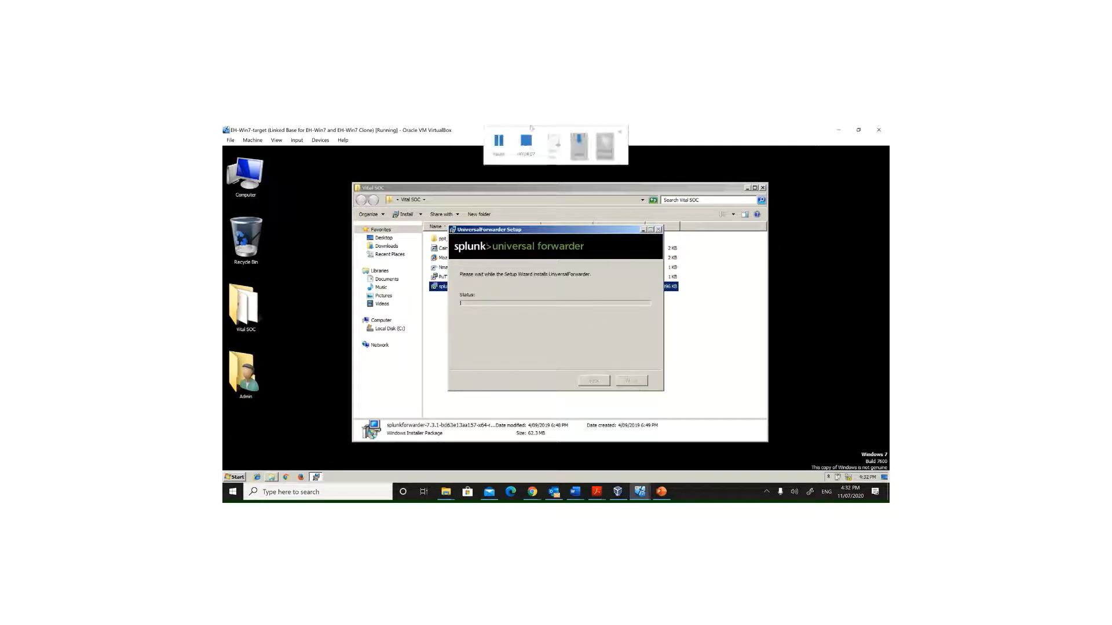
left_click(499, 146)
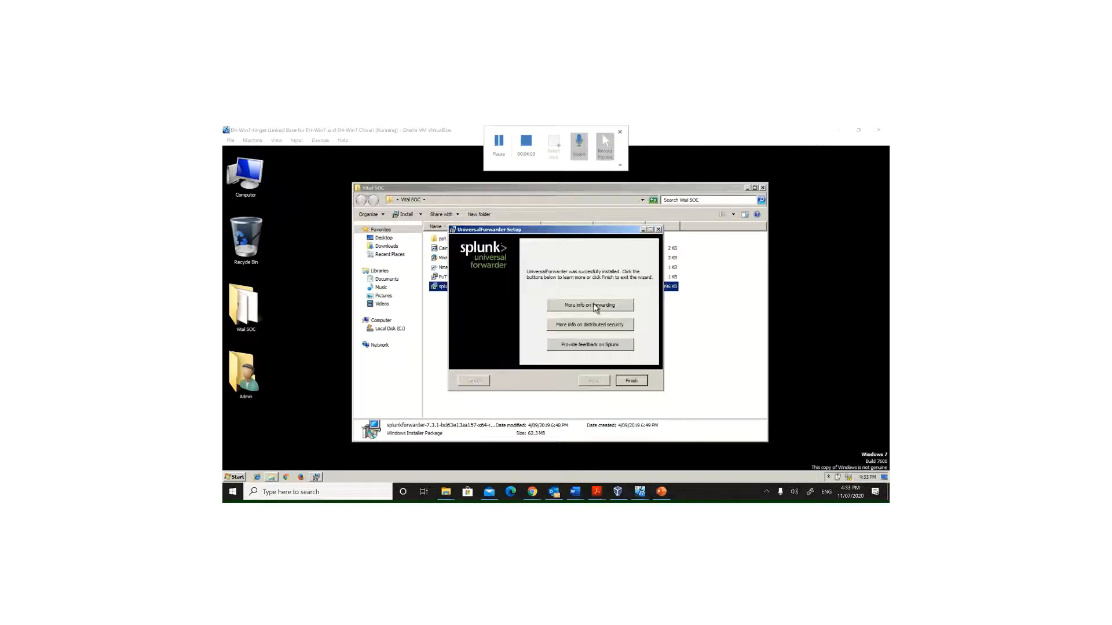
left_click(631, 381)
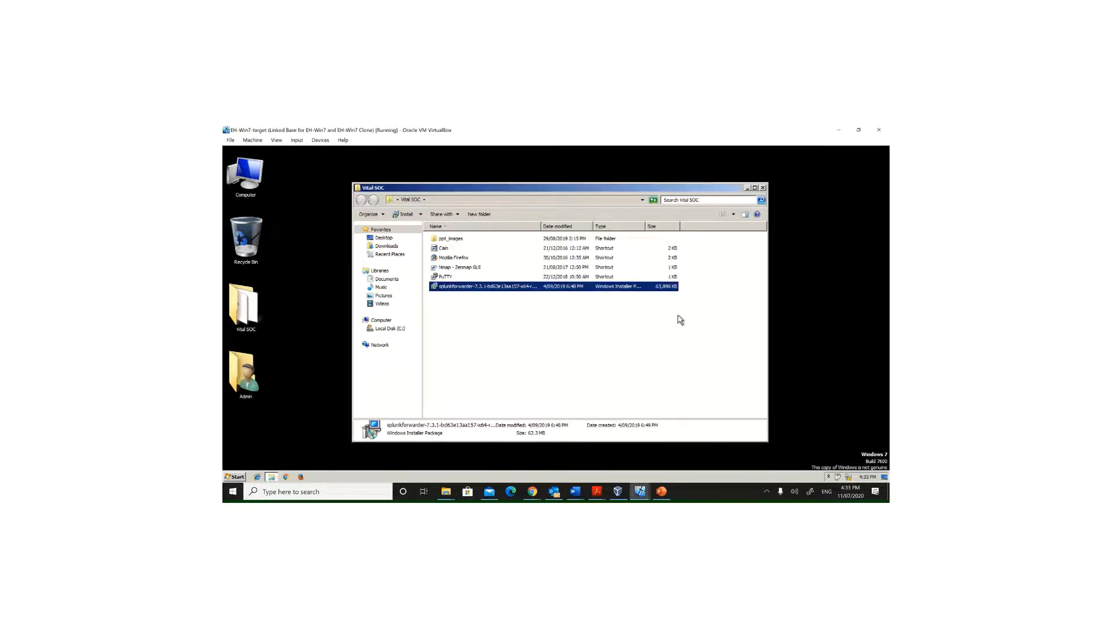
left_click(763, 188)
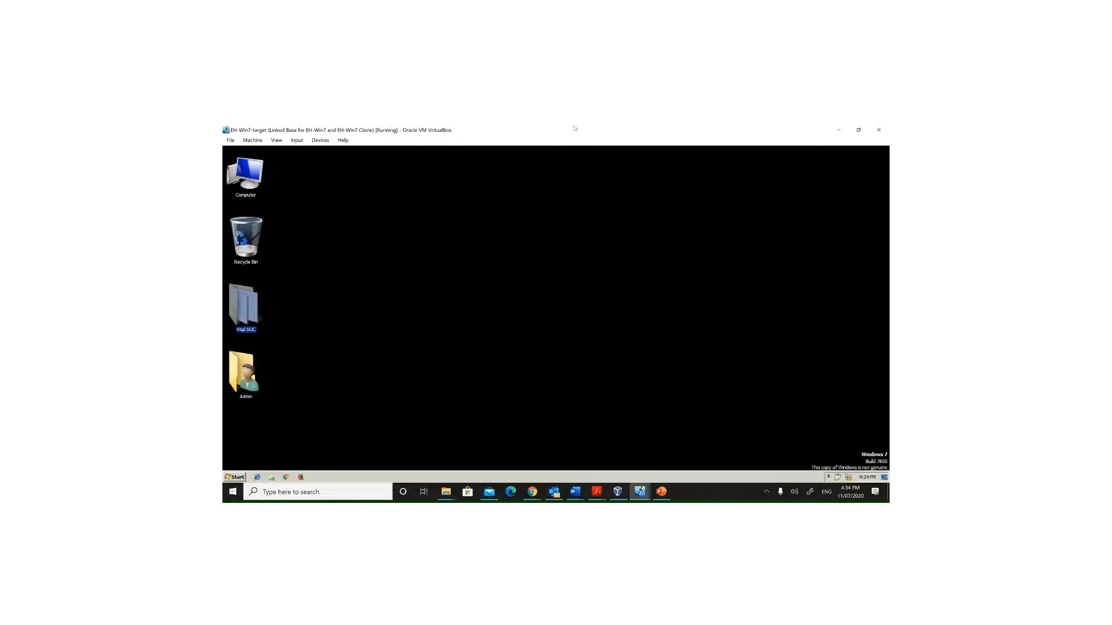
Step: Switch to the EH-Win7-SIEM VM and open the Vital SOC.JPG image from the Vital SOC folder, then close the folder
left_click(640, 491)
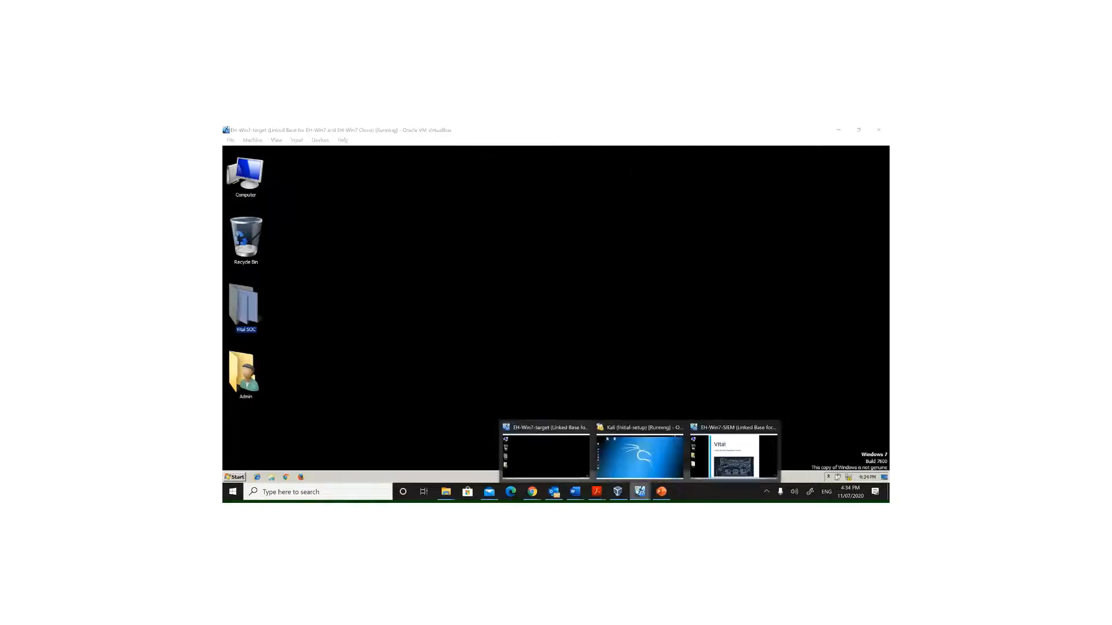
left_click(720, 458)
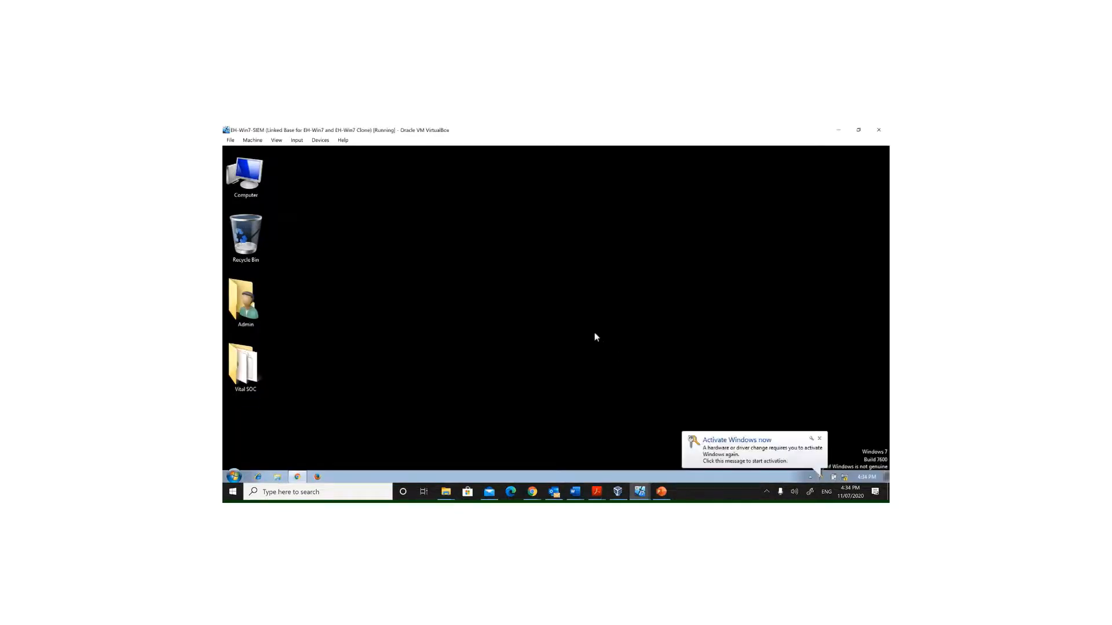
double_click(242, 365)
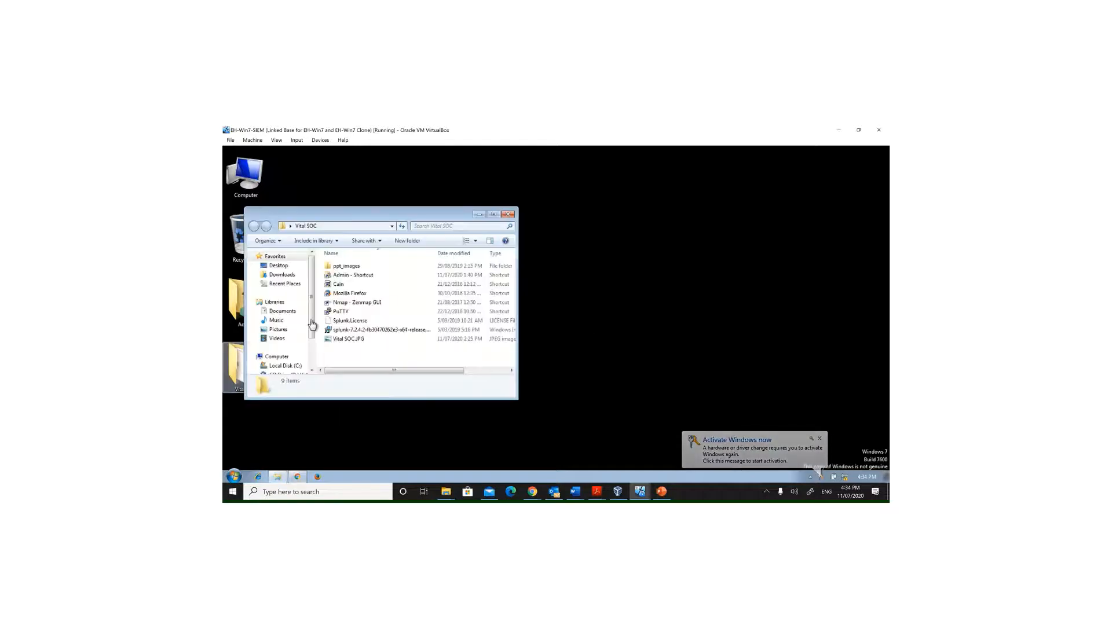
left_click(348, 340)
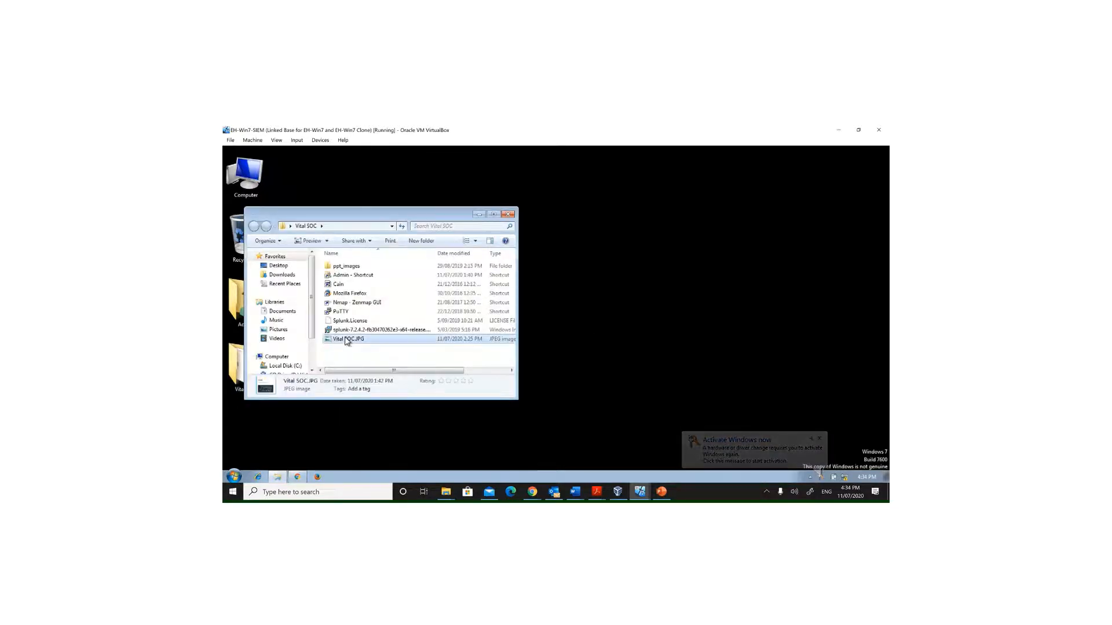
right_click(348, 340)
left_click(397, 288)
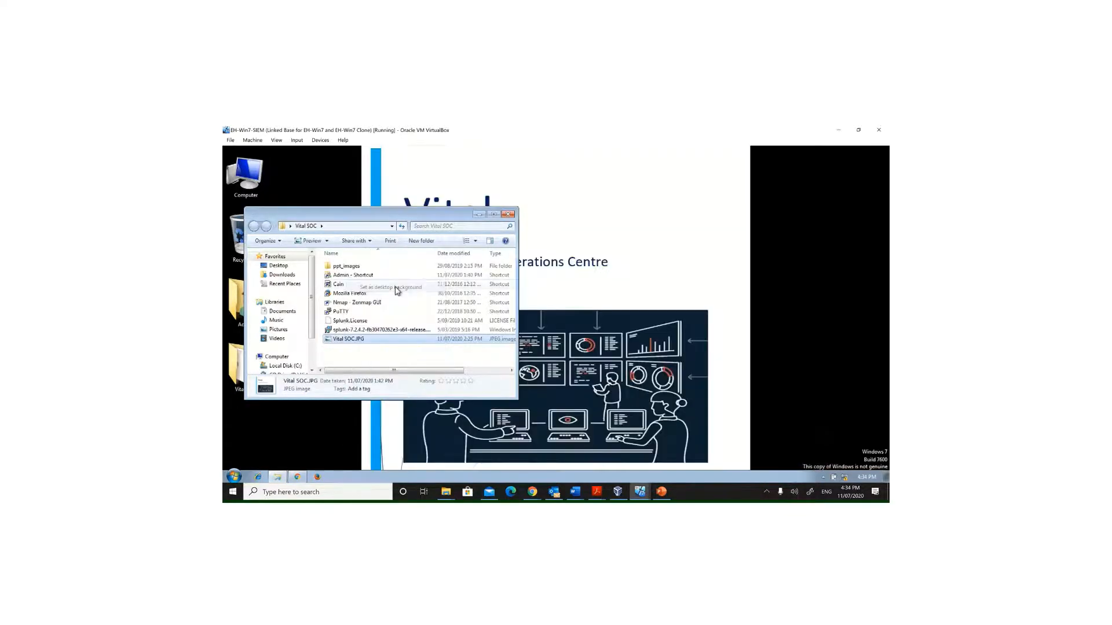
left_click(507, 215)
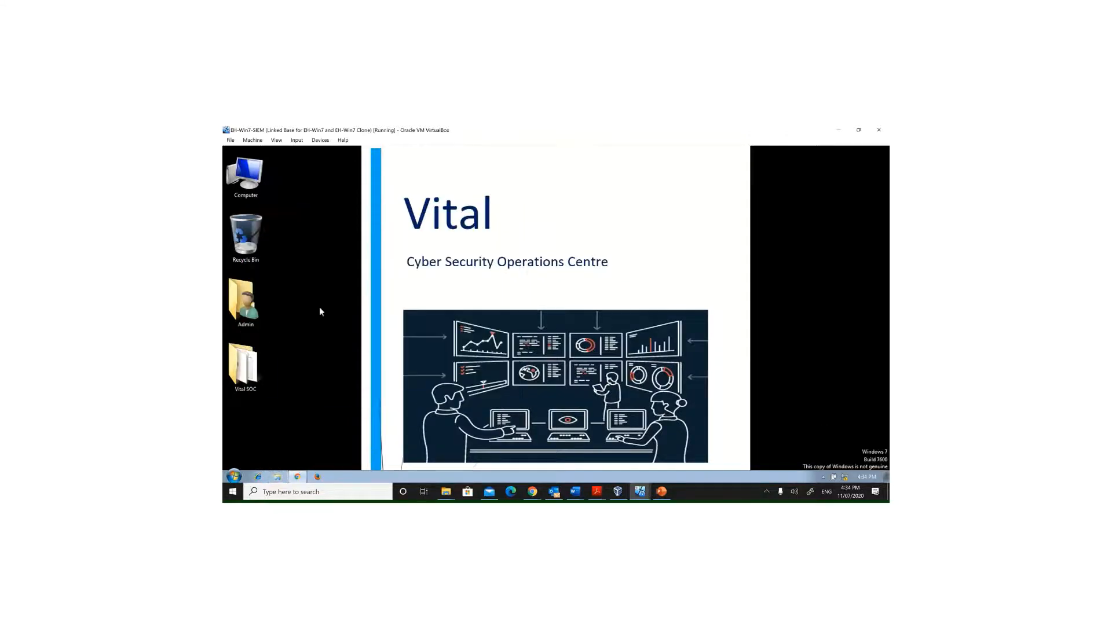
Step: Delete the existing 9997 receiving port under Splunk's Forwarding and receiving settings
left_click(297, 477)
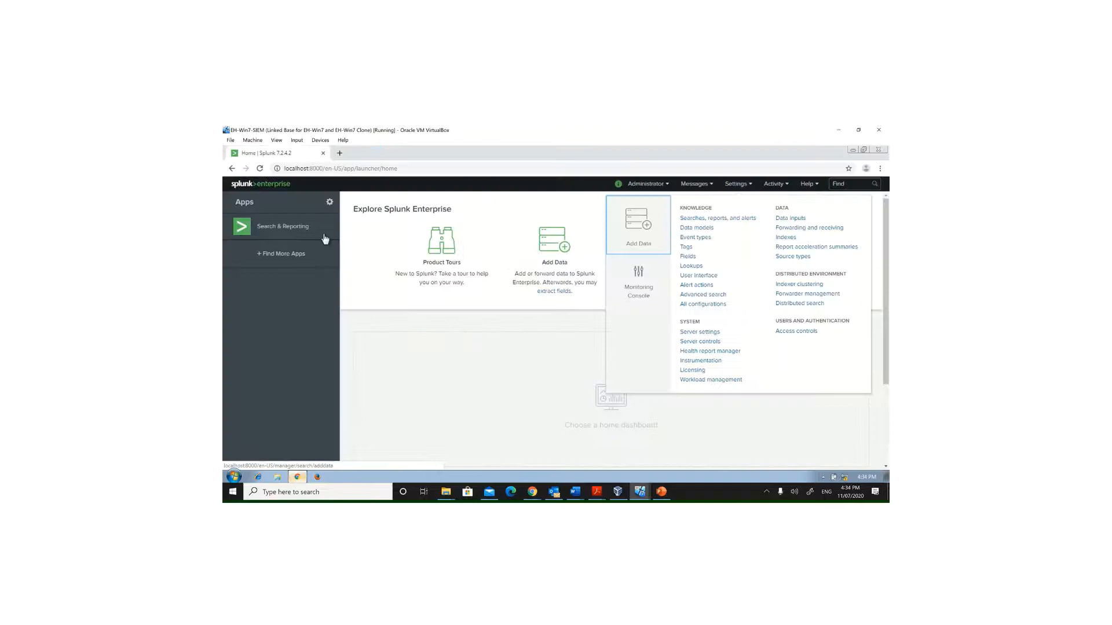
left_click(257, 184)
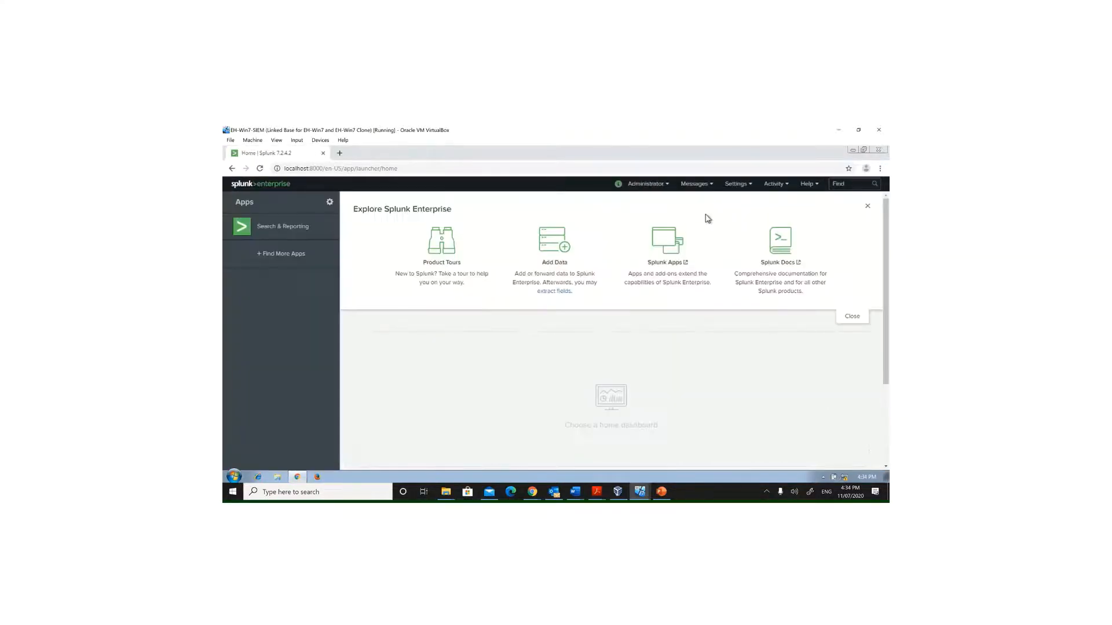
left_click(736, 184)
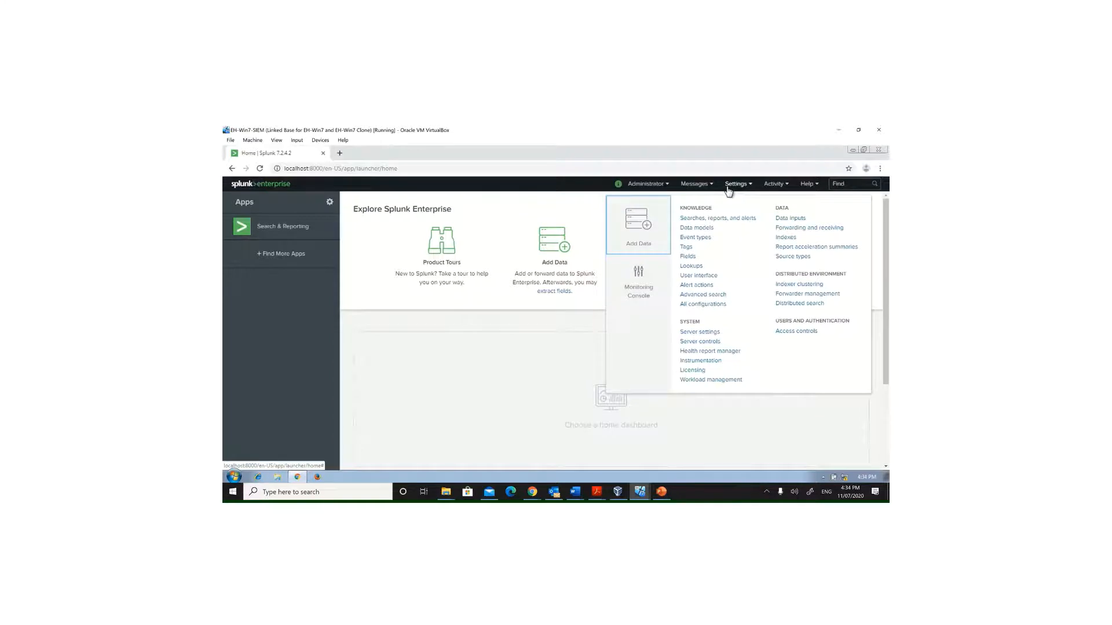
left_click(790, 236)
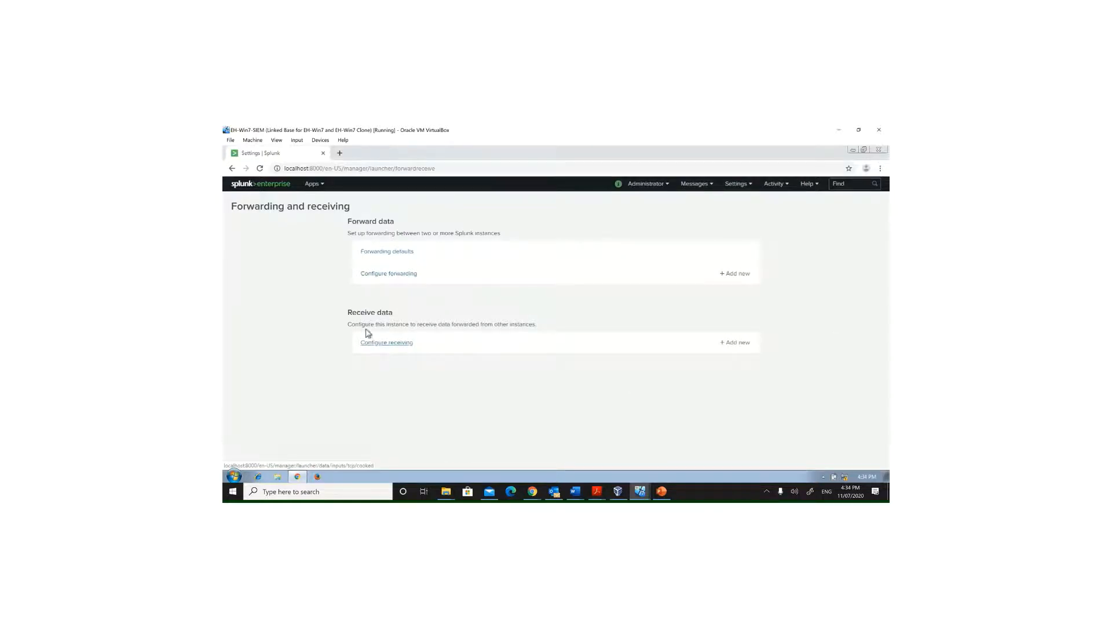
left_click(387, 344)
left_click(387, 344)
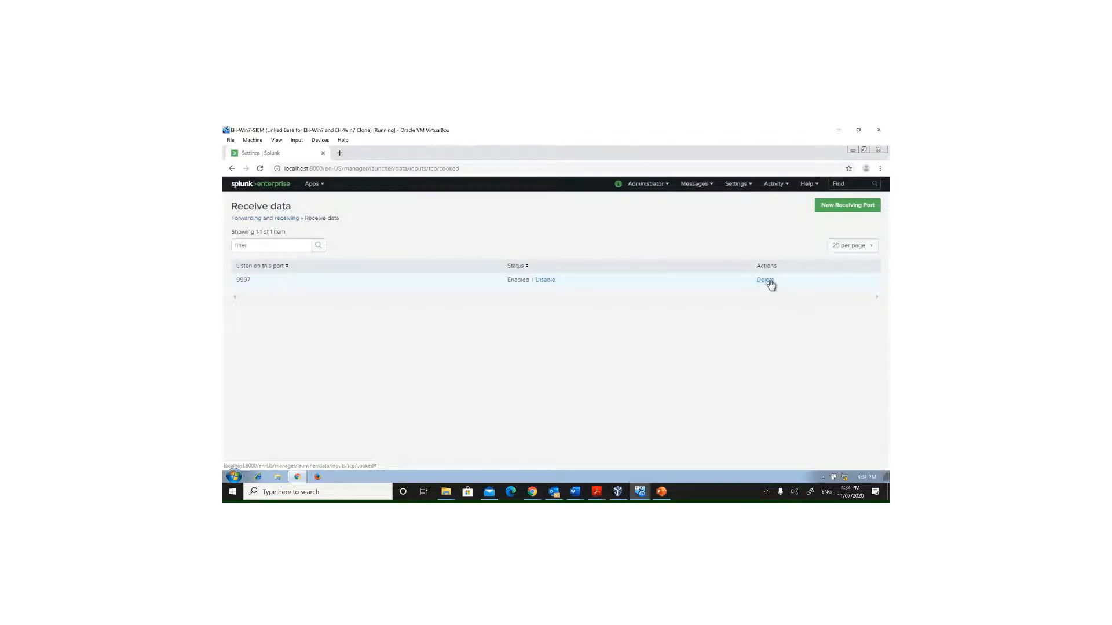
left_click(765, 280)
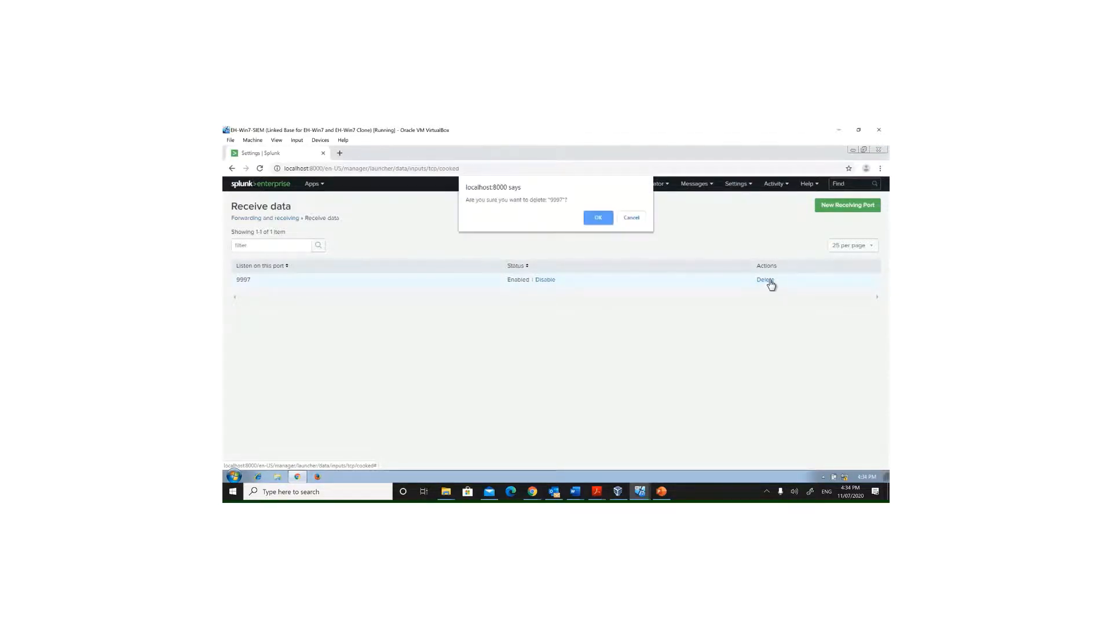
left_click(602, 224)
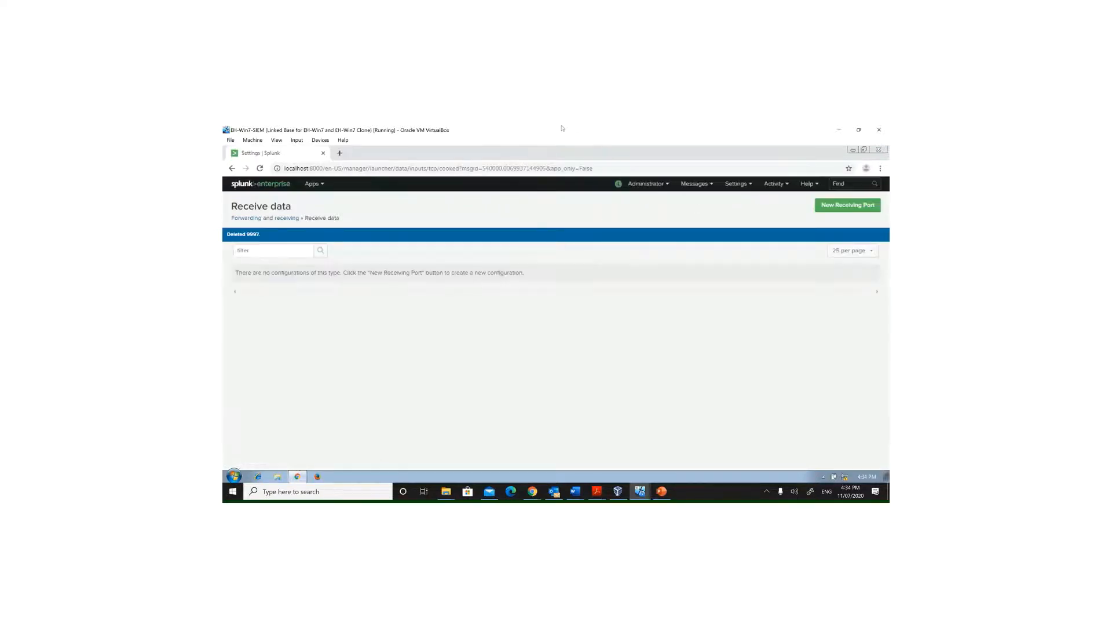
Step: Add a new receiving port 9997 in Splunk's Forwarding and receiving settings and return to the Splunk home page
mouse_move(560, 126)
left_click(491, 154)
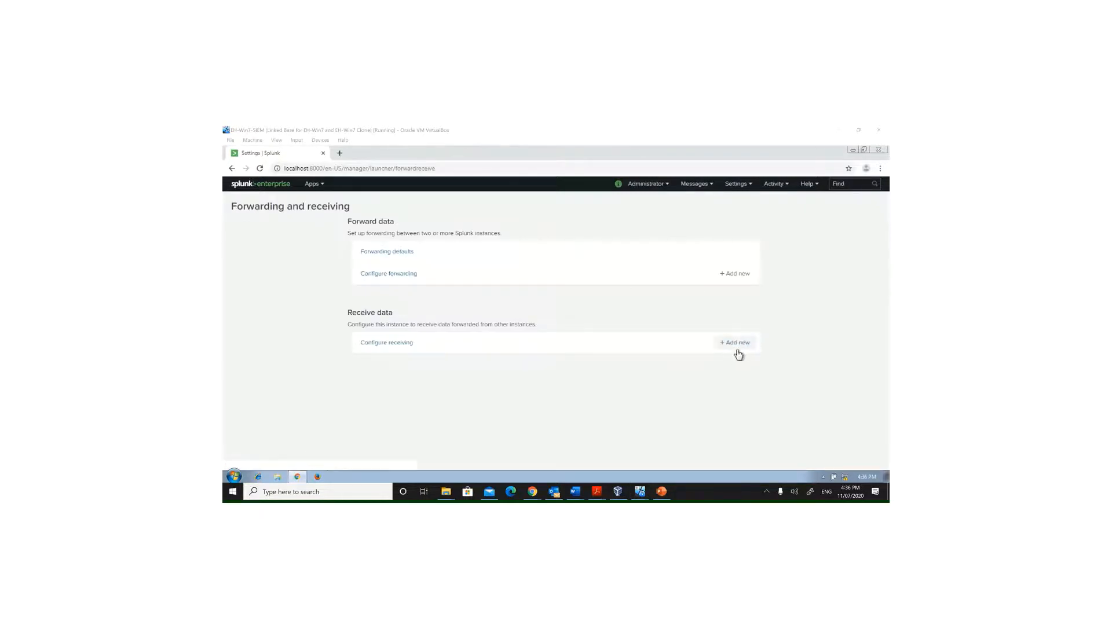
mouse_move(591, 128)
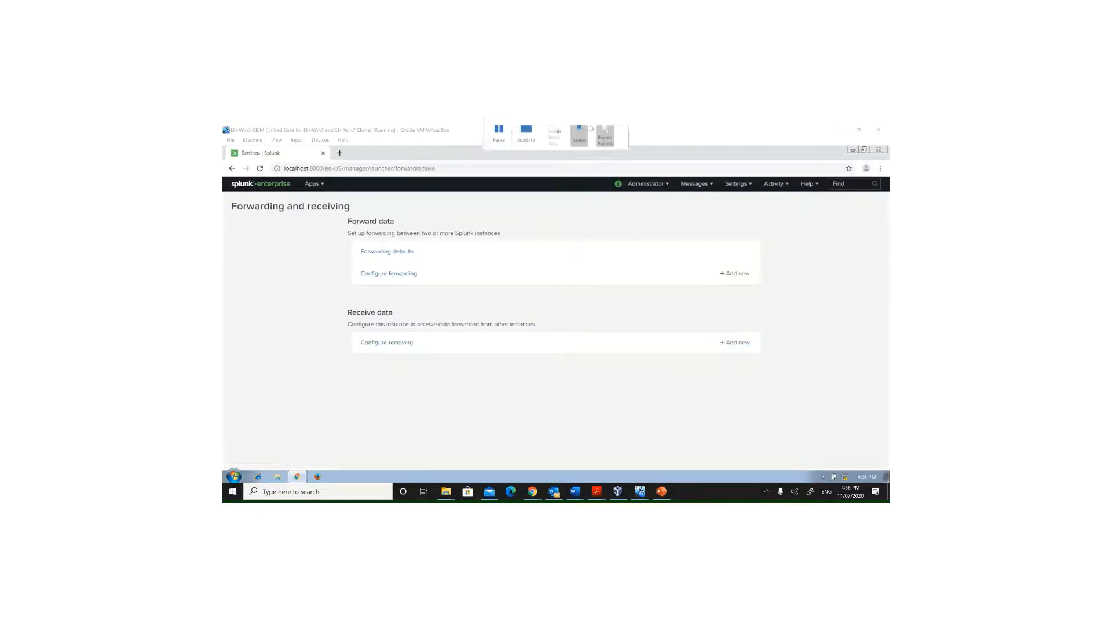
left_click(742, 343)
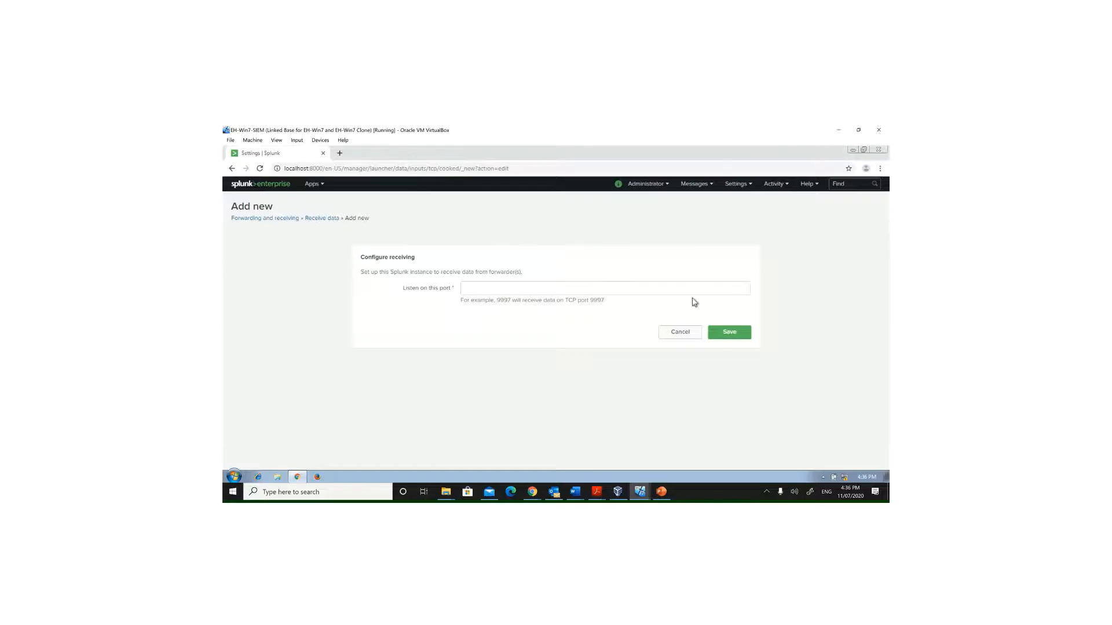
left_click(575, 289)
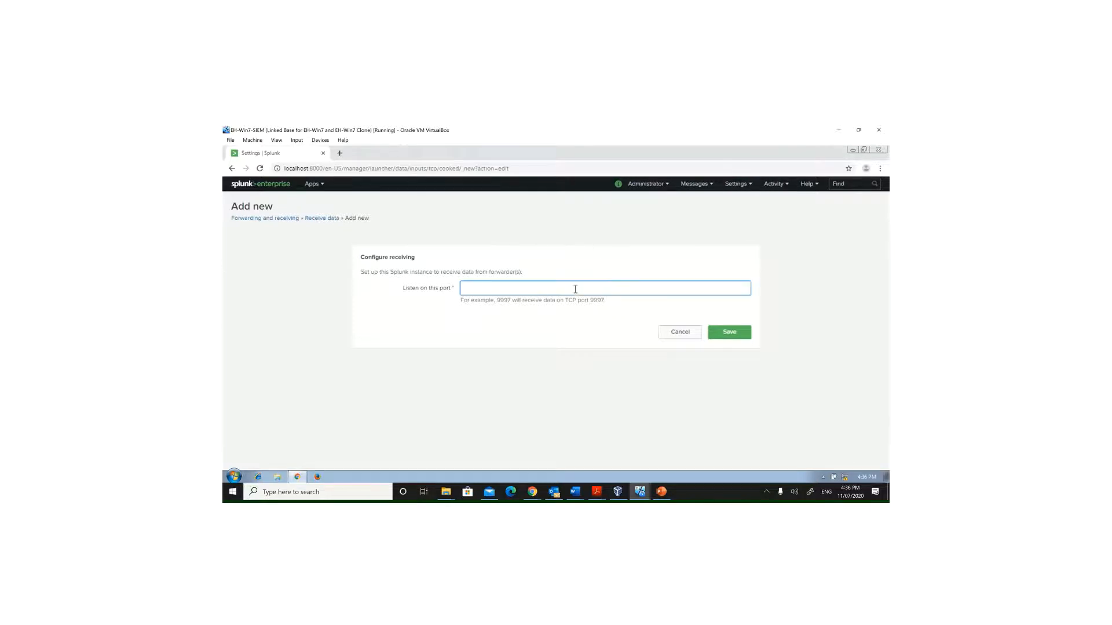
type("9997")
left_click(715, 331)
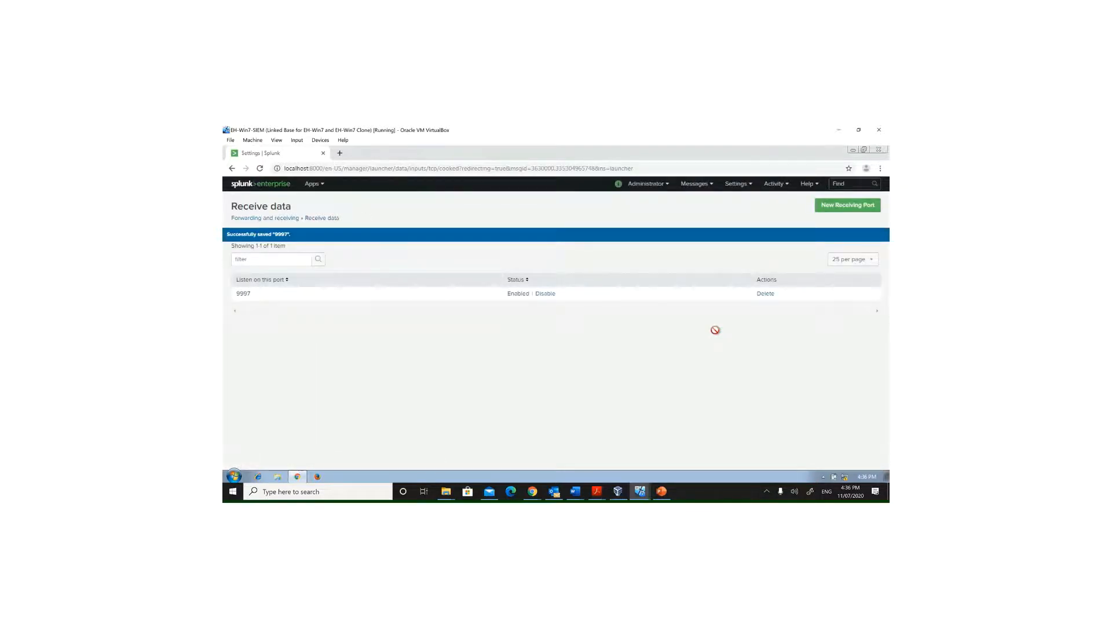
left_click(257, 185)
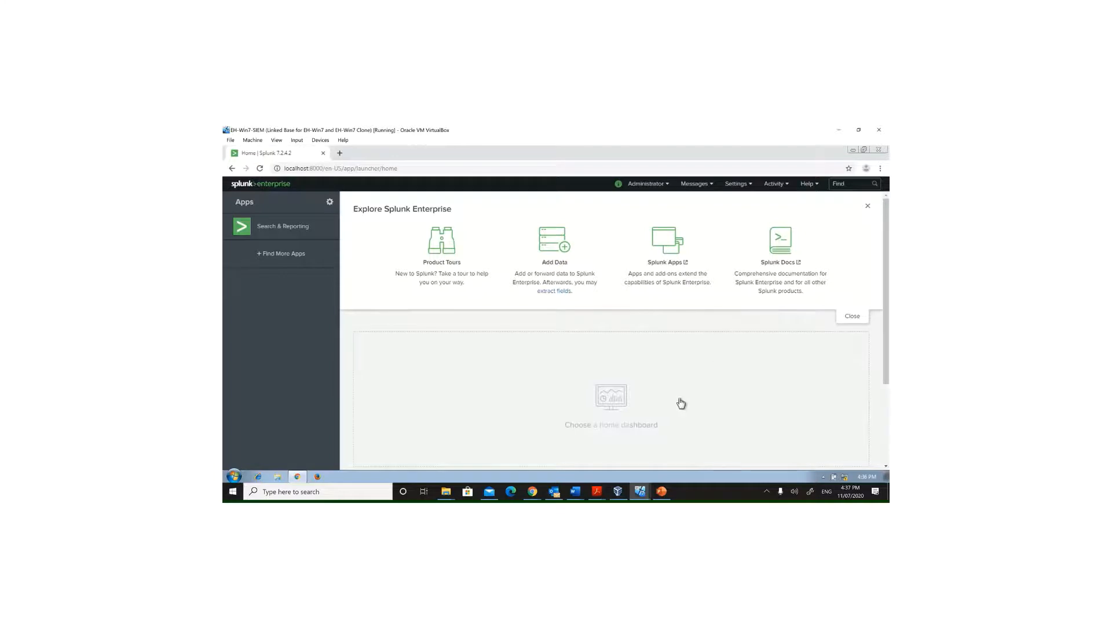
Step: Switch to the Kali VM, open a terminal and enter the clear command
left_click(641, 491)
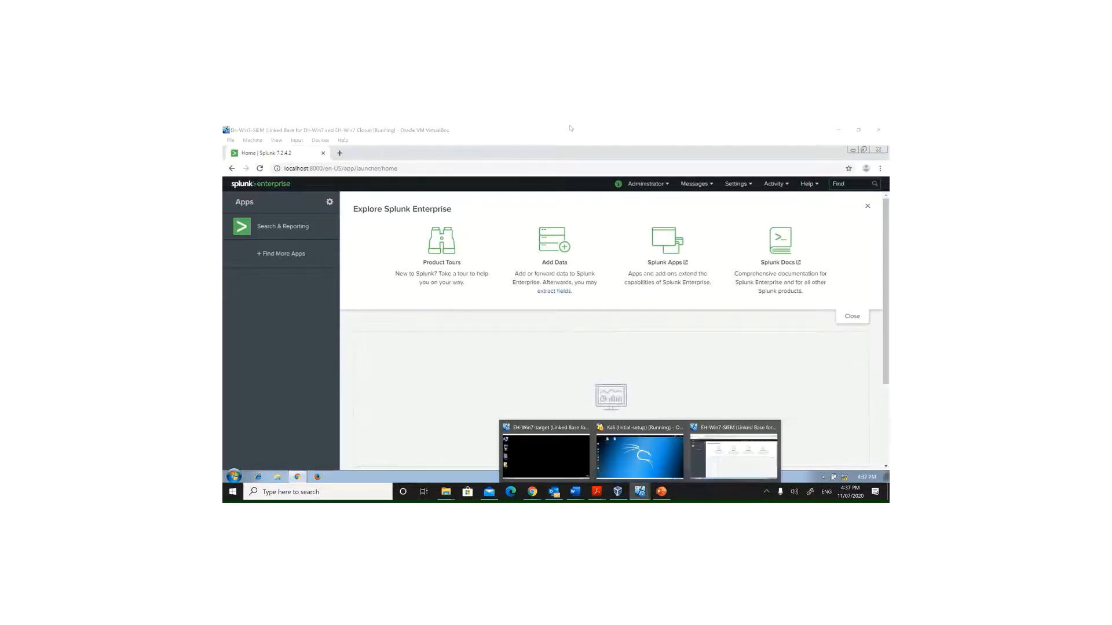
mouse_move(544, 128)
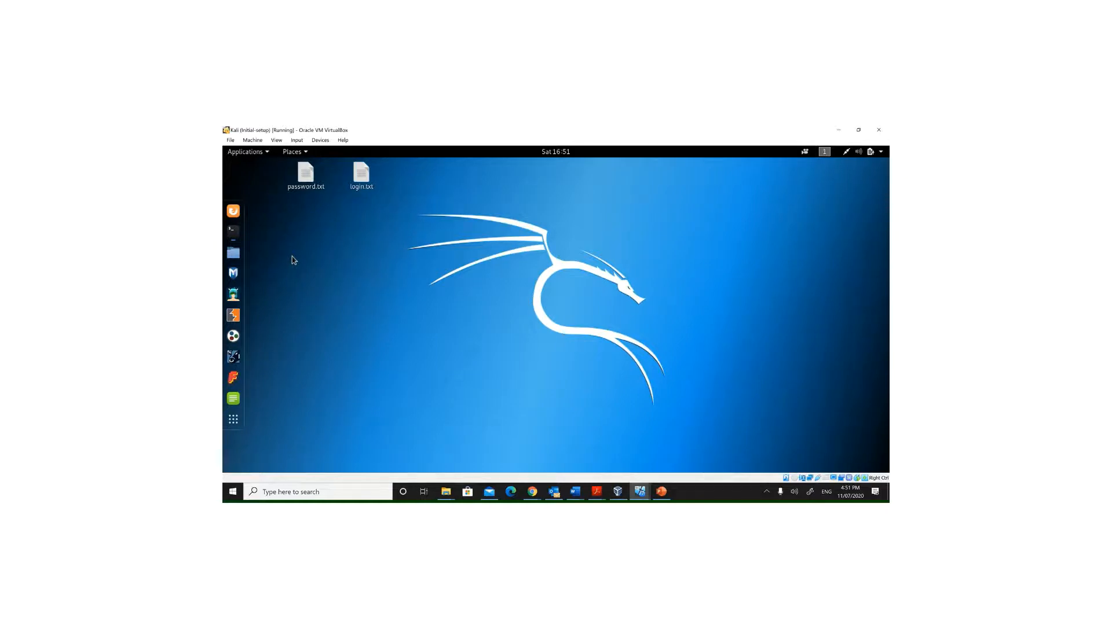
left_click(232, 233)
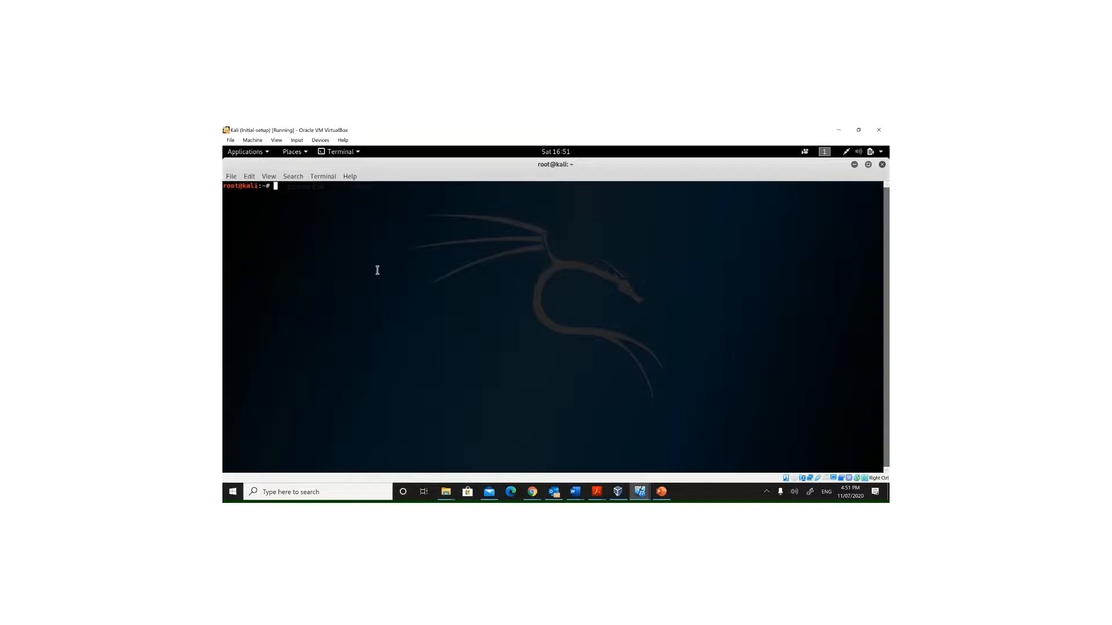
type("clear")
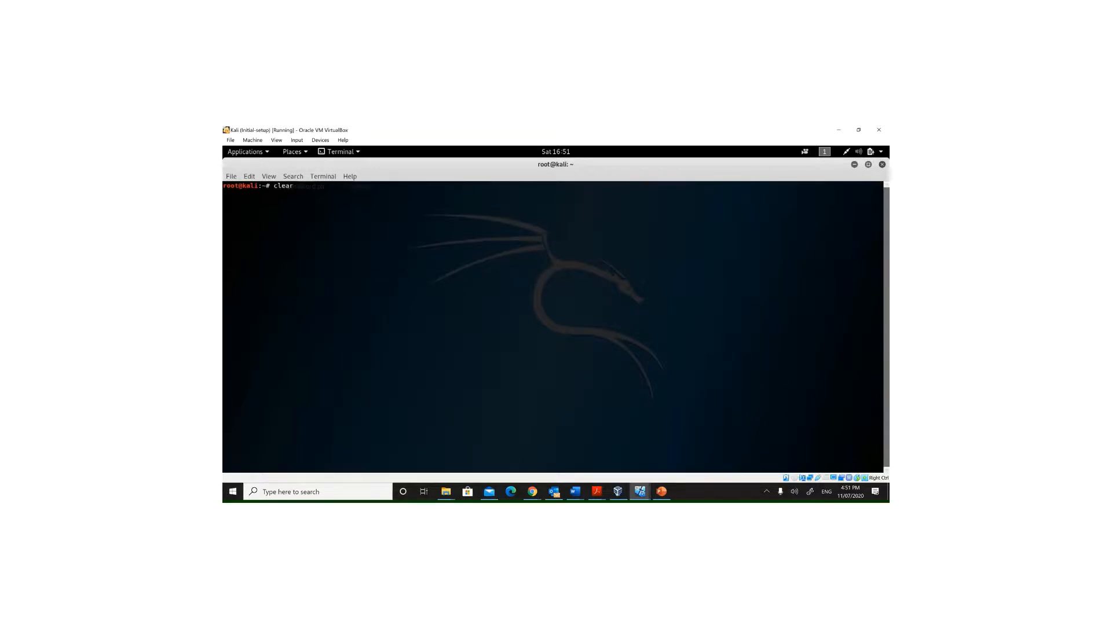
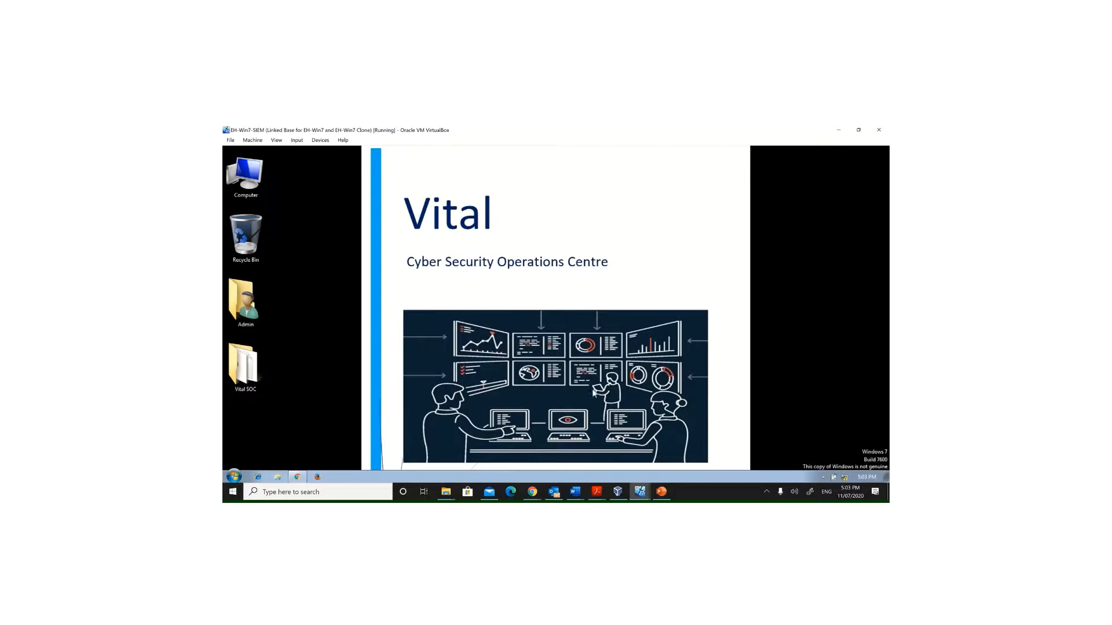
Step: Bring up Splunk's home page in the VM browser and open the Search & Reporting app
left_click(299, 478)
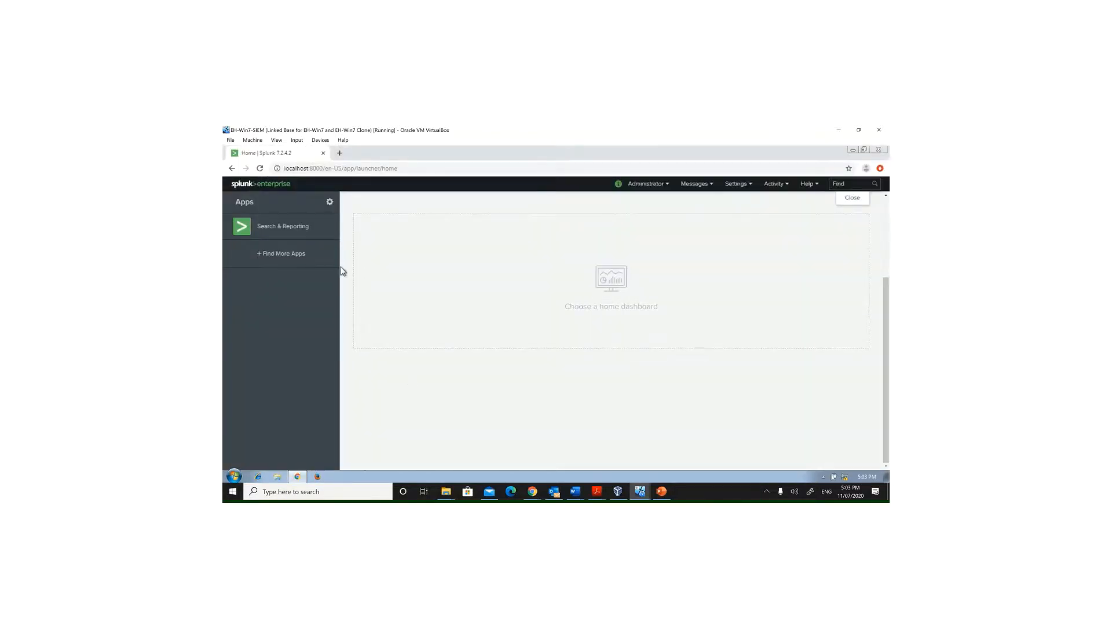
left_click(774, 185)
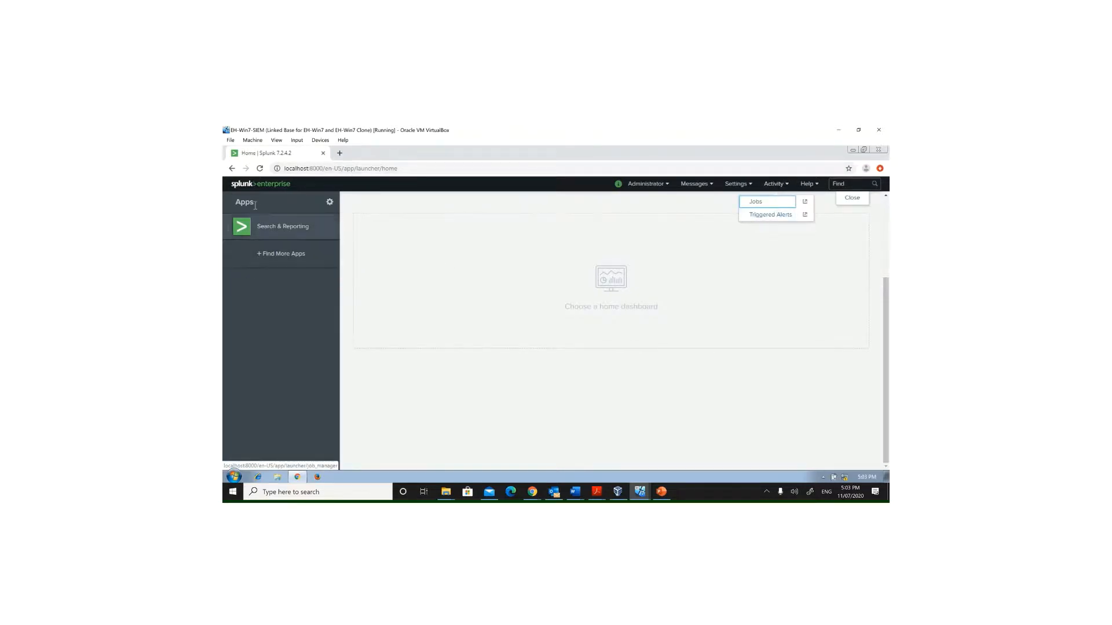
left_click(250, 186)
left_click(251, 185)
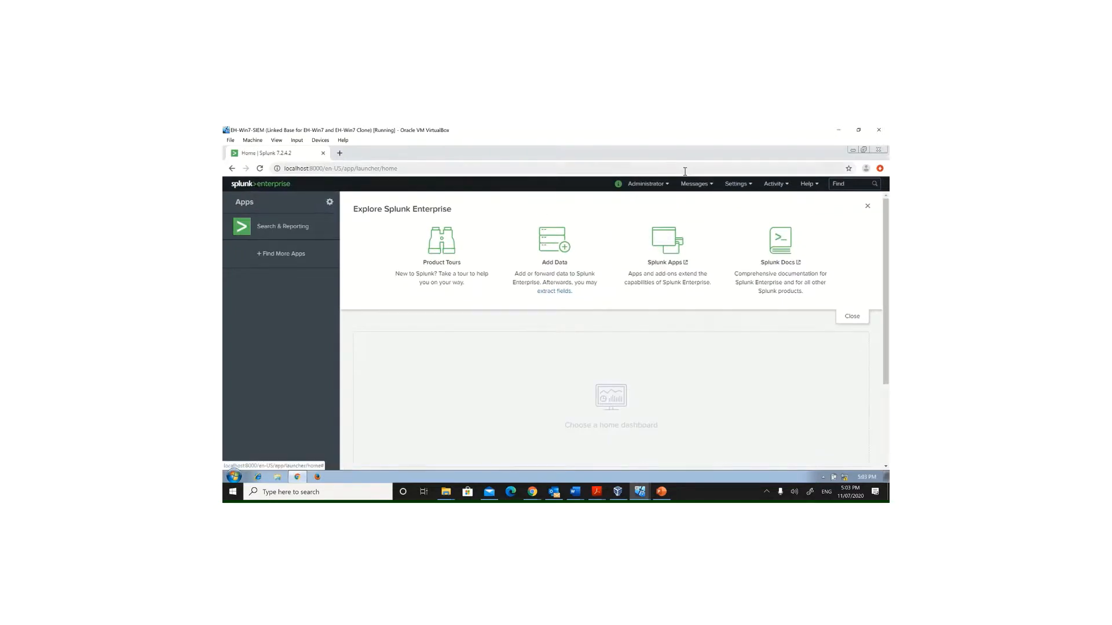
mouse_move(547, 126)
left_click(505, 144)
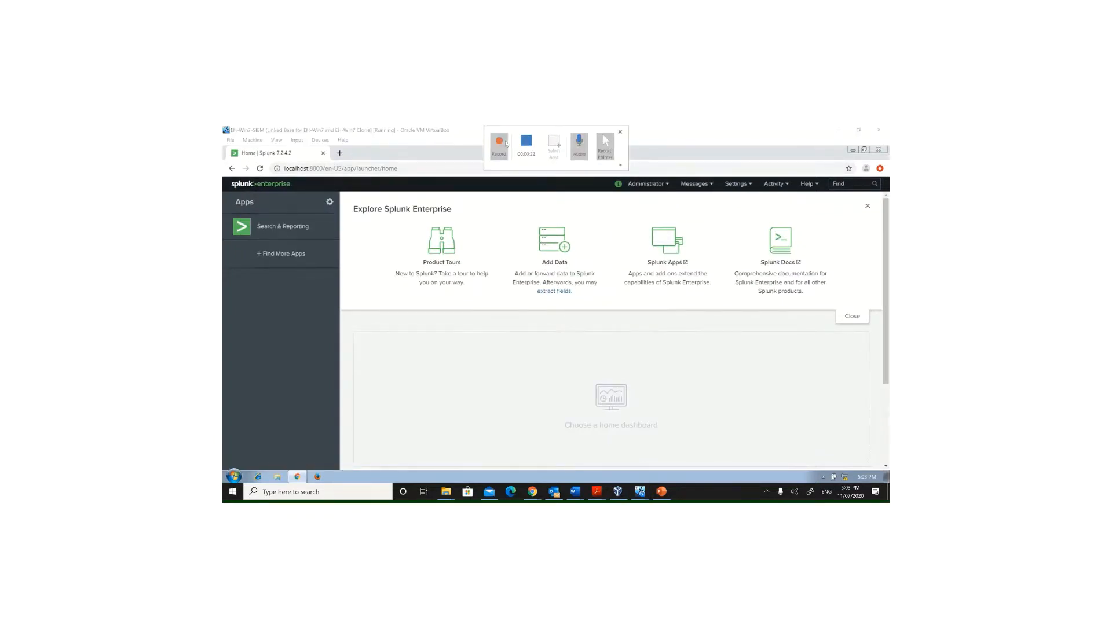
left_click(263, 228)
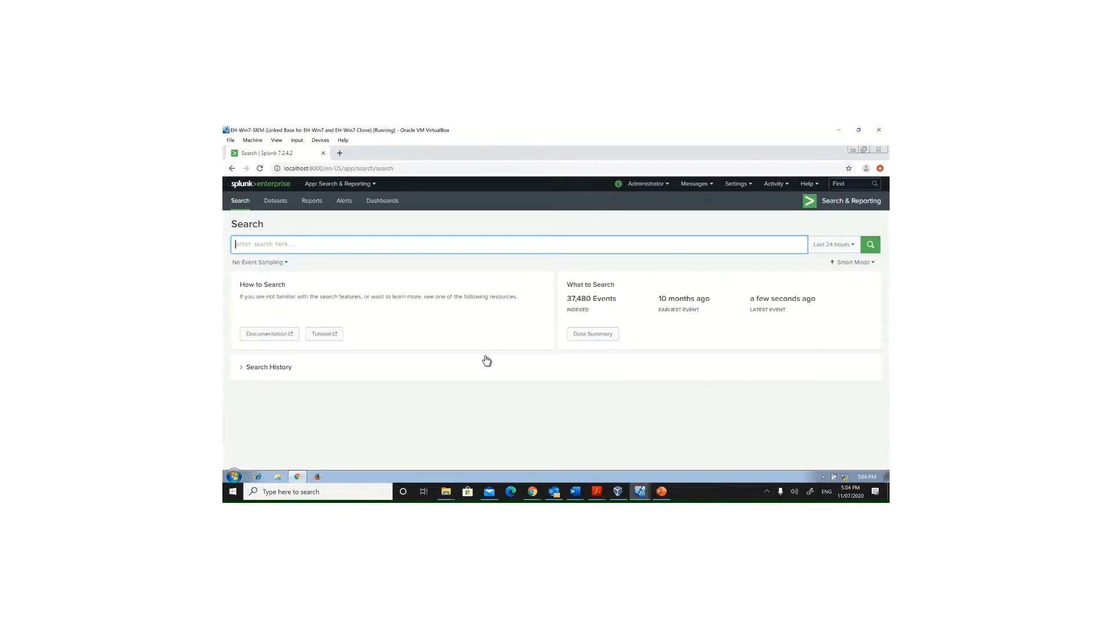
Step: Search the indexed events for PASS over the last 24 hours
type("pa")
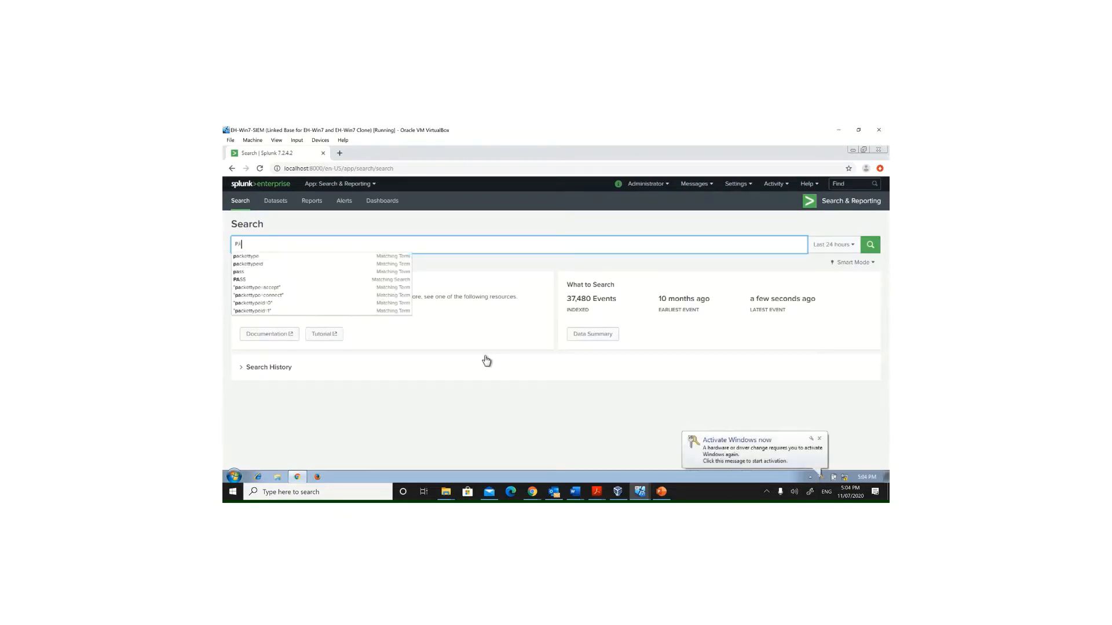
type("SS")
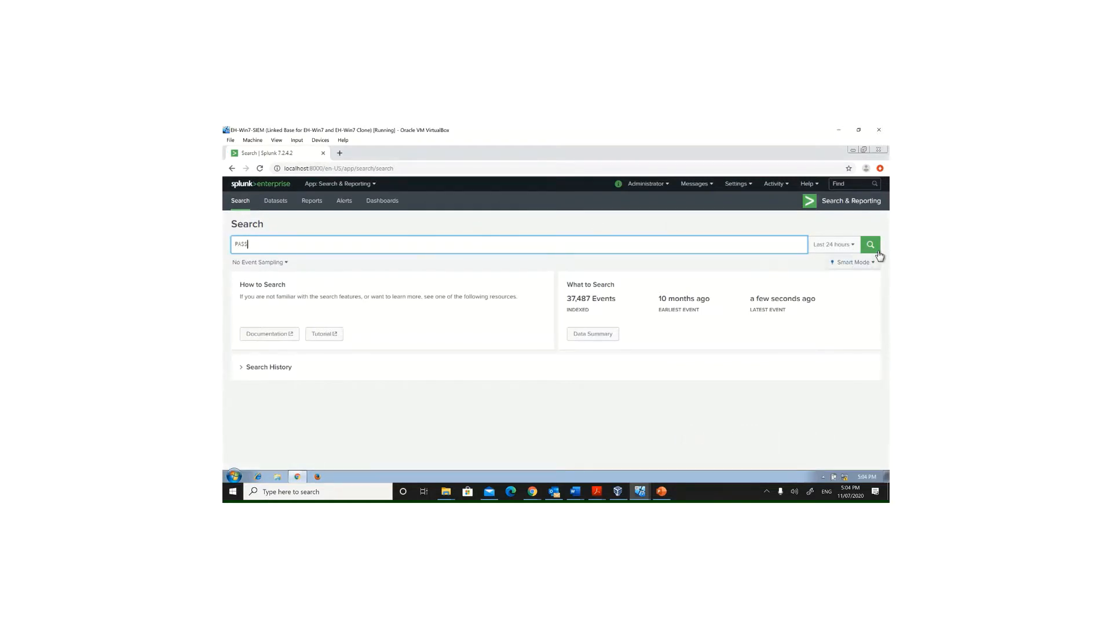
left_click(871, 246)
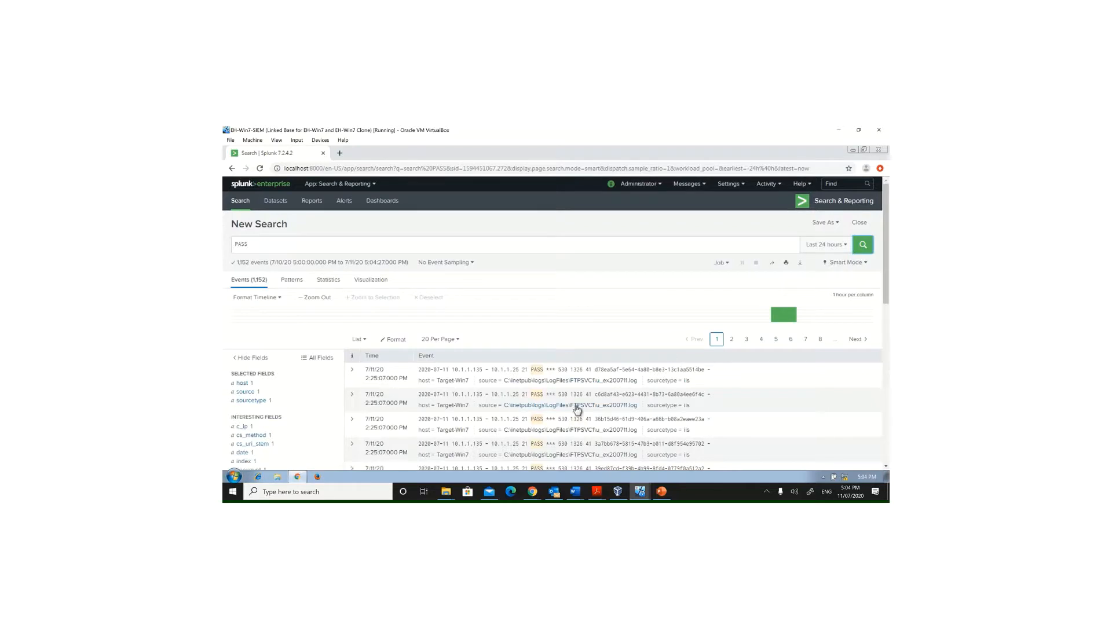
Step: Save the search as an alert titled Brute Force Attack with the description Vital SOC
left_click(830, 223)
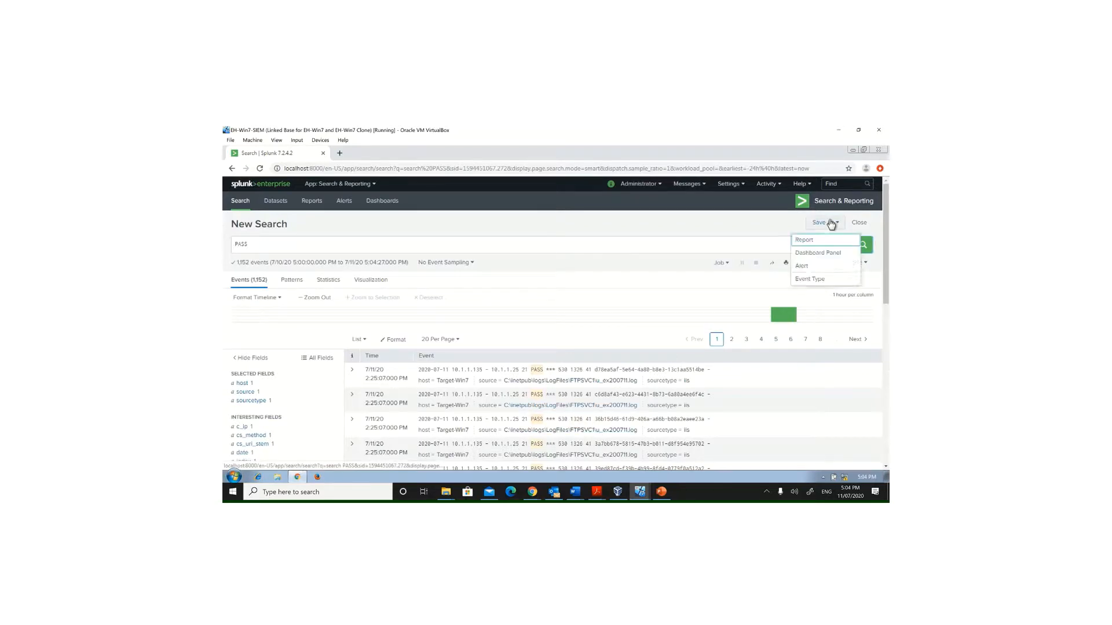
left_click(802, 266)
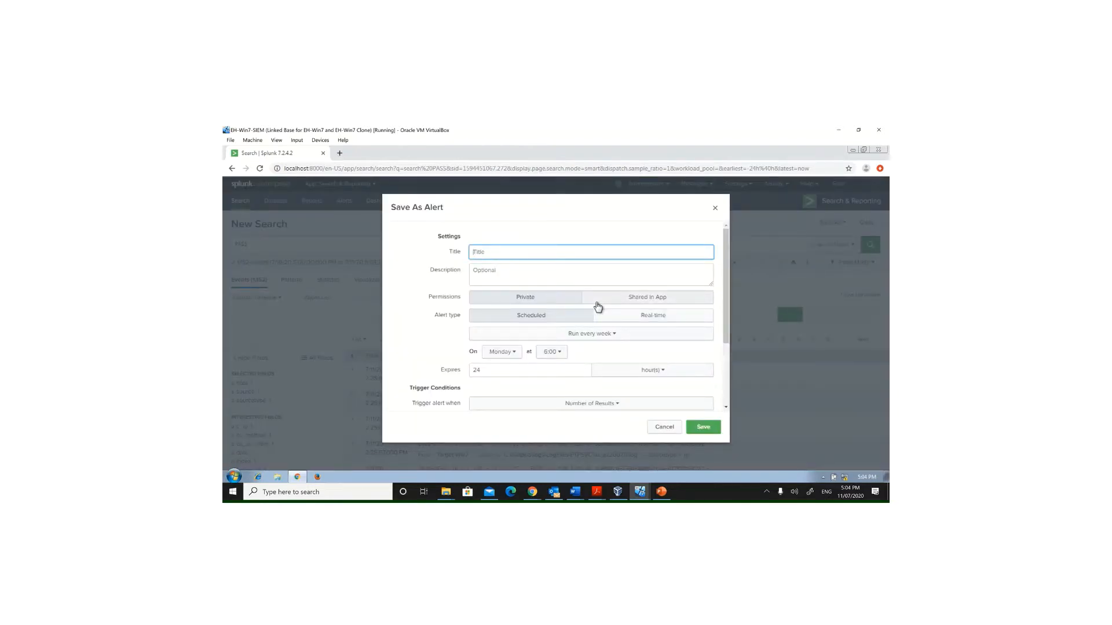
type("Brute Force Attack")
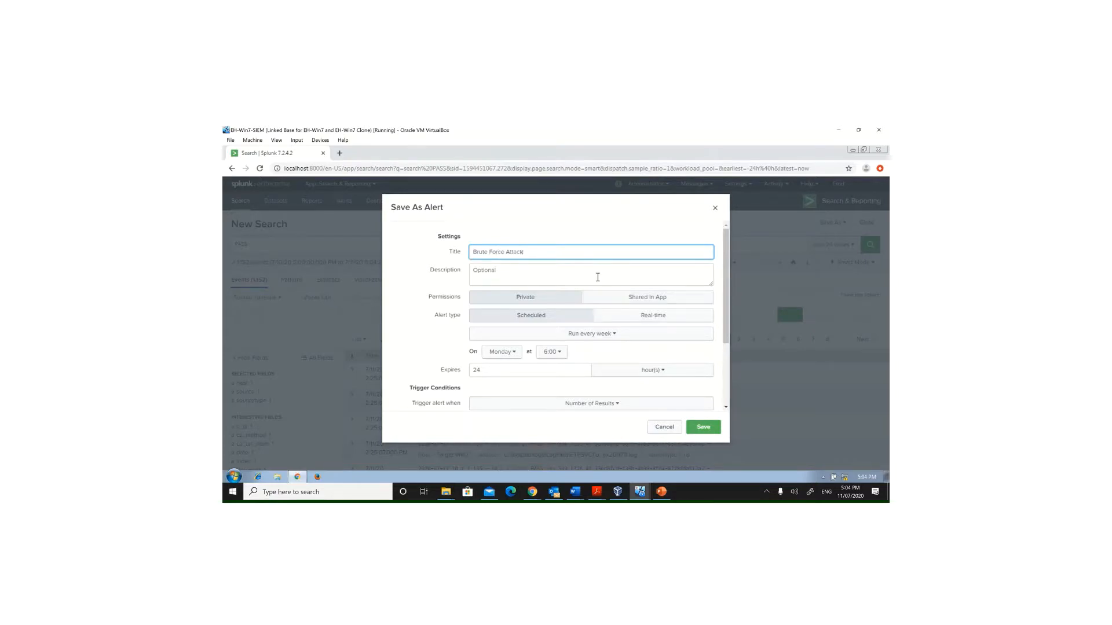
left_click(597, 277)
type("Vital SOC")
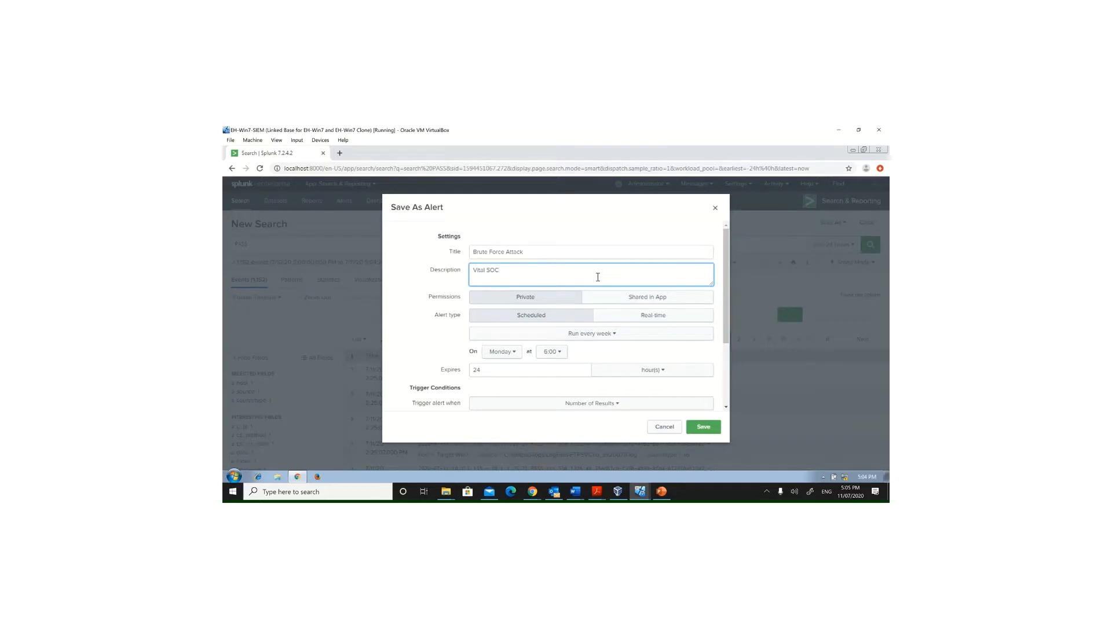
Step: Set the alert's permissions to Shared in App and its type to Real-time, keeping the expiry in hours
left_click(652, 299)
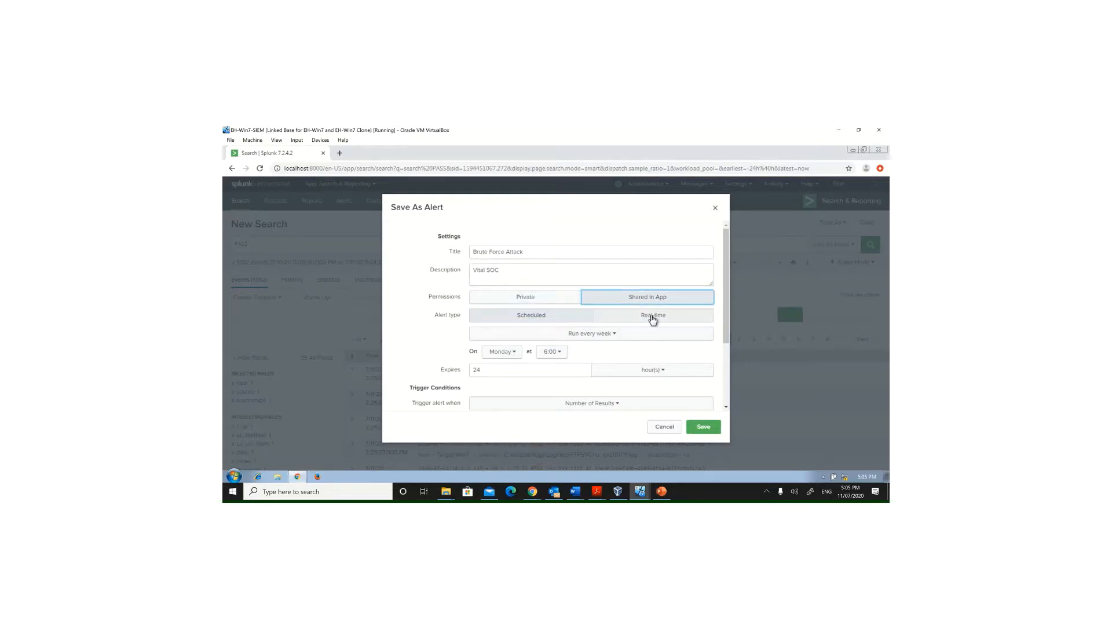
left_click(653, 317)
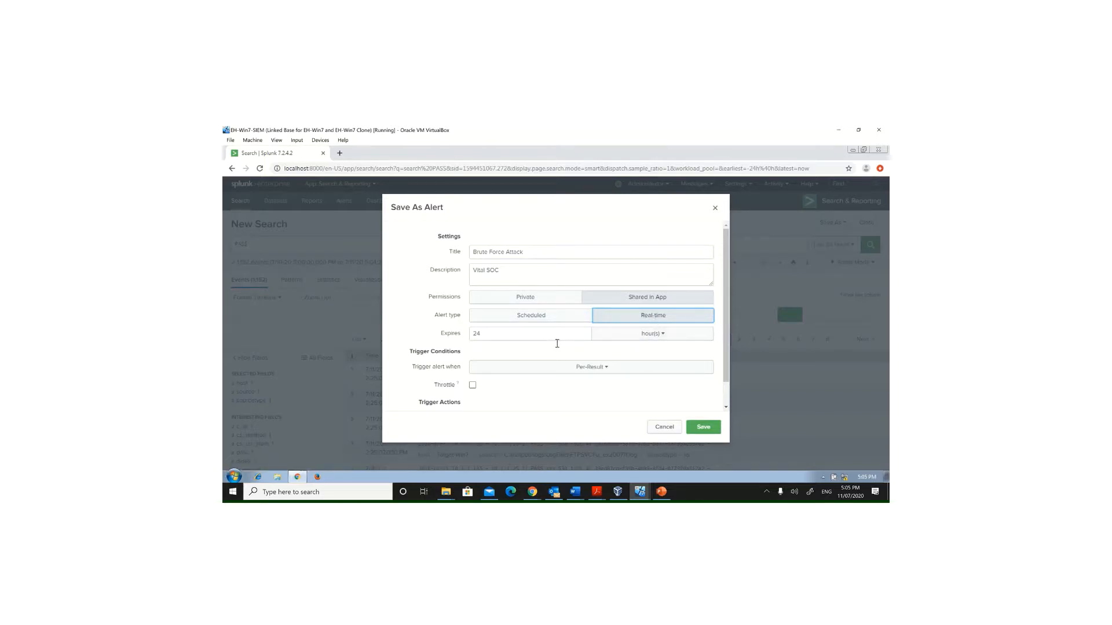
left_click(649, 335)
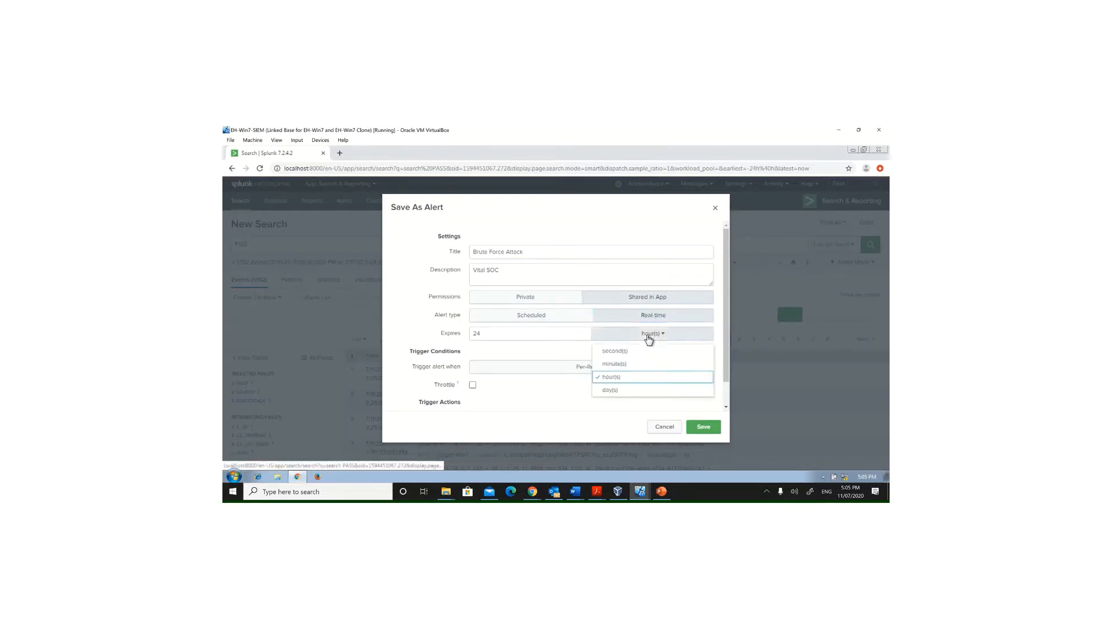
left_click(609, 378)
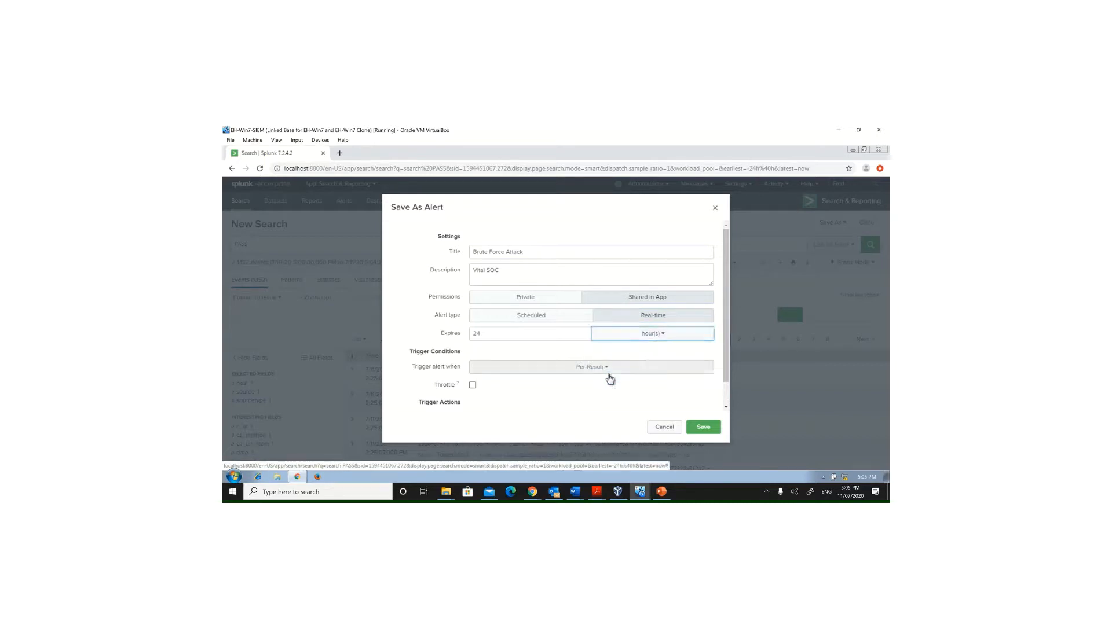
Step: Trigger the alert when the number of results is greater than 5 in 1 minute, and enable throttling
left_click(643, 373)
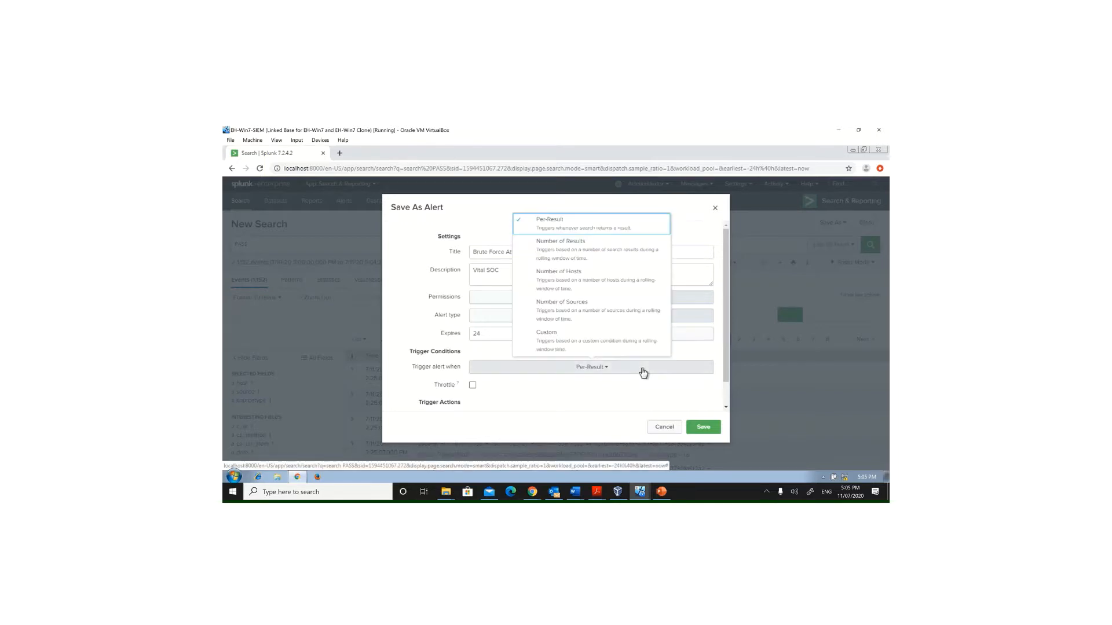
left_click(626, 253)
scroll(668, 337, "down", 3)
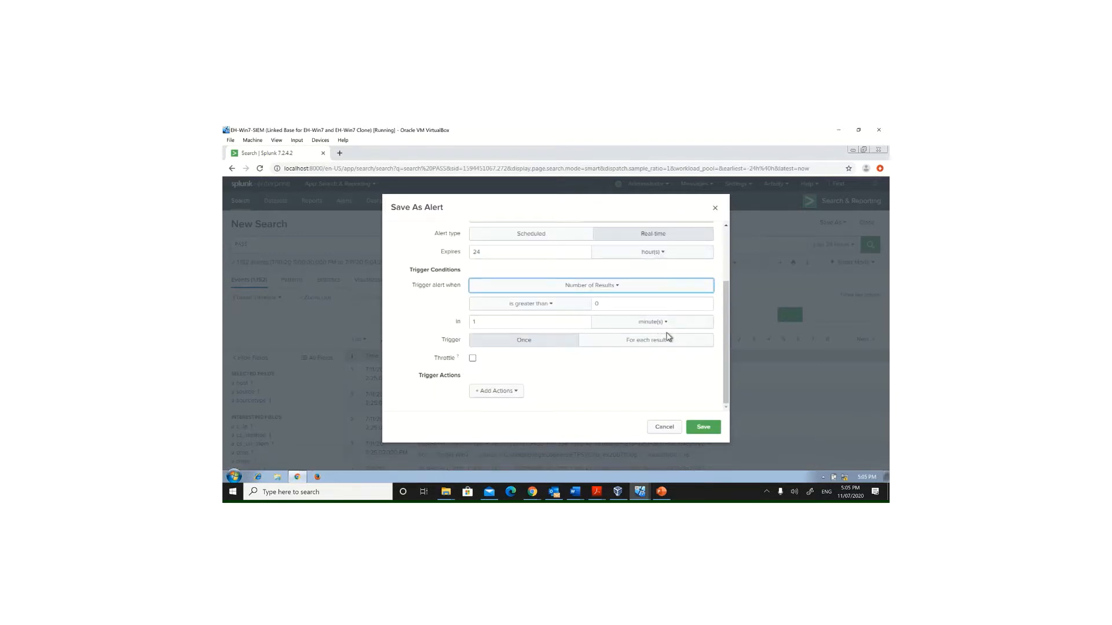
left_click(627, 304)
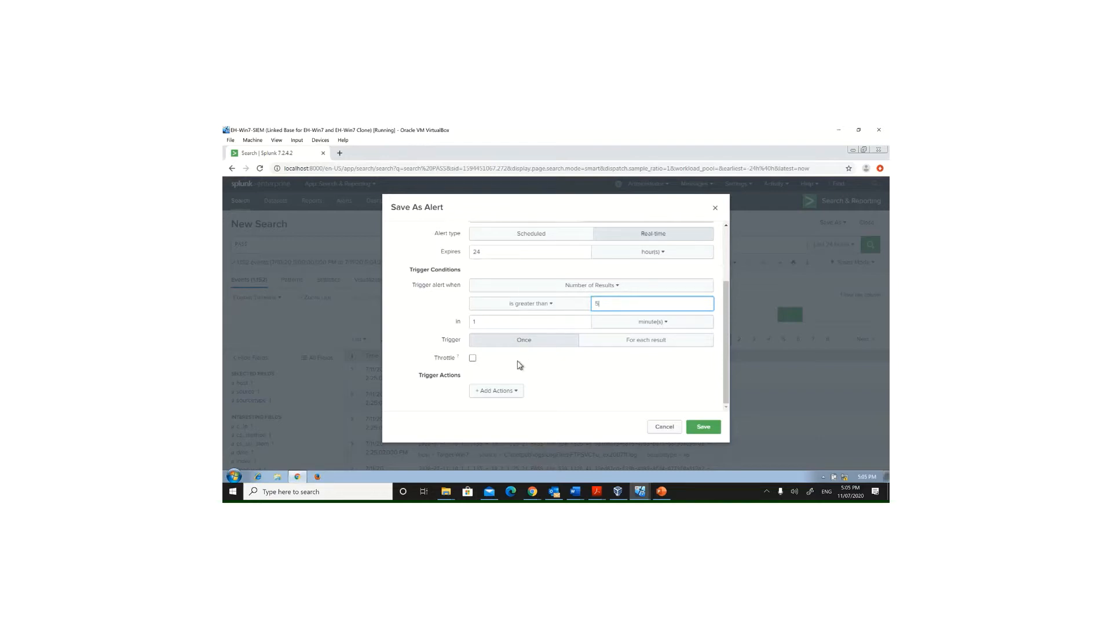
left_click(473, 359)
scroll(567, 378, "down", 1)
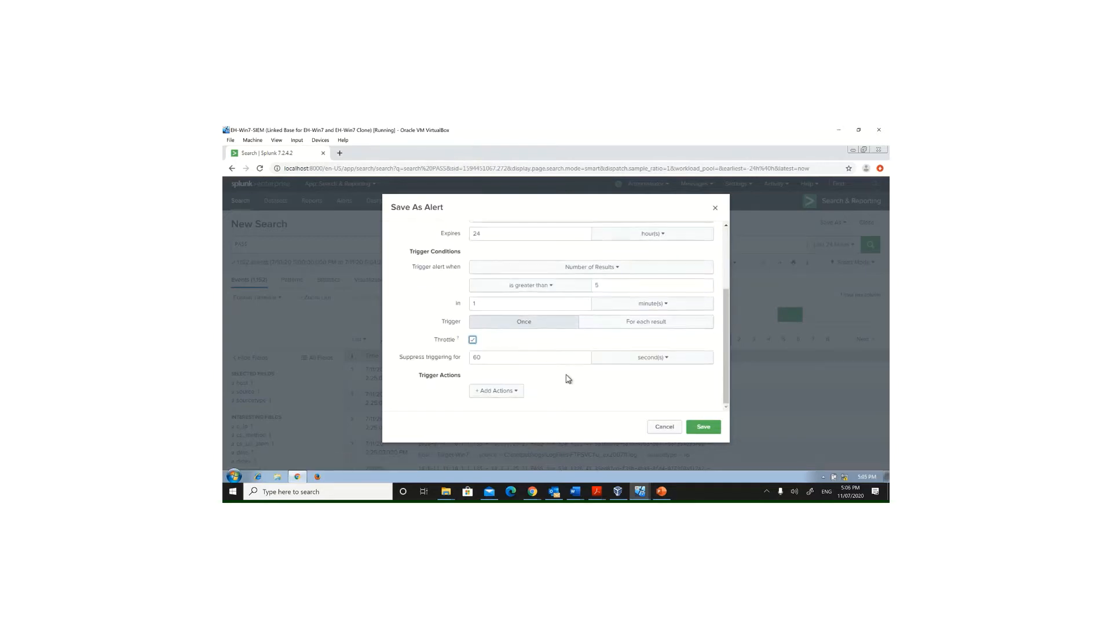
Step: Add the Add to Triggered Alerts trigger action to the alert
left_click(497, 392)
scroll(508, 360, "down", 2)
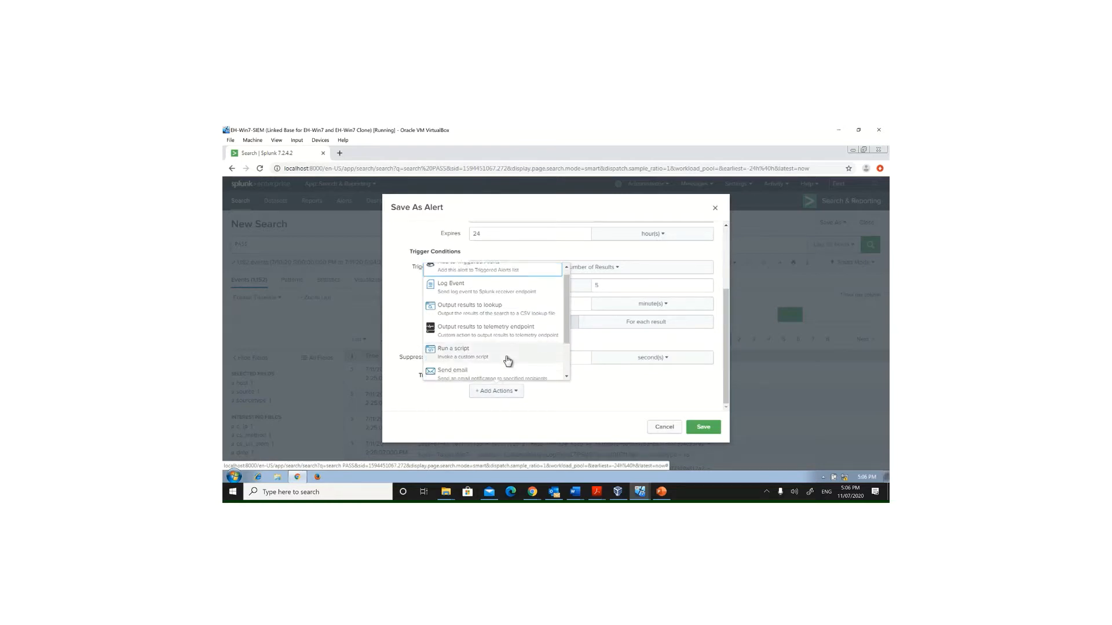
left_click(605, 399)
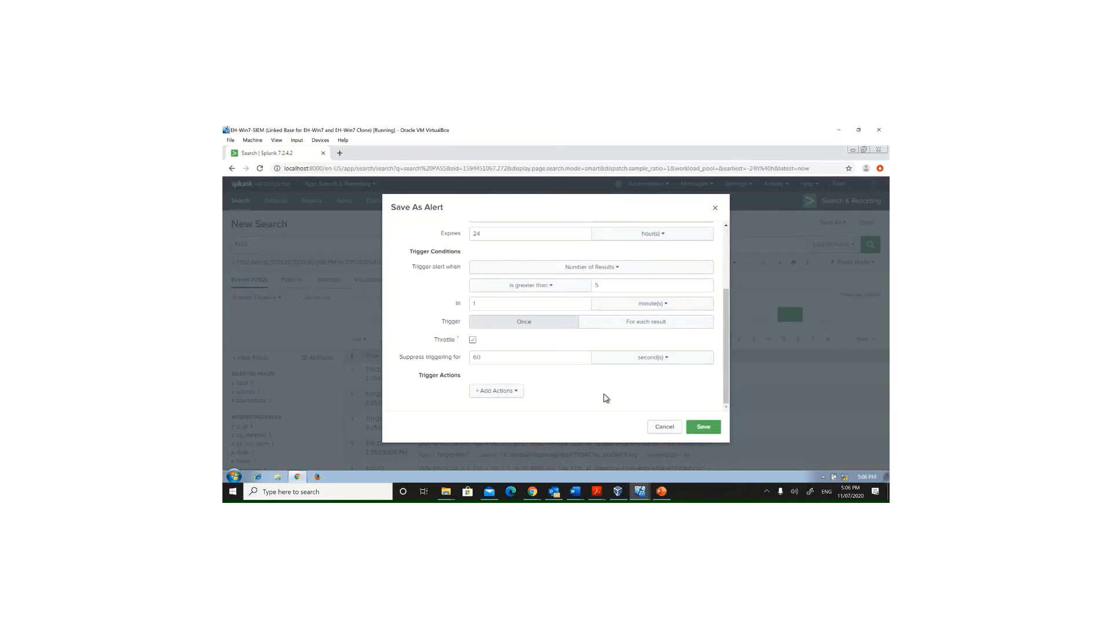
left_click(507, 399)
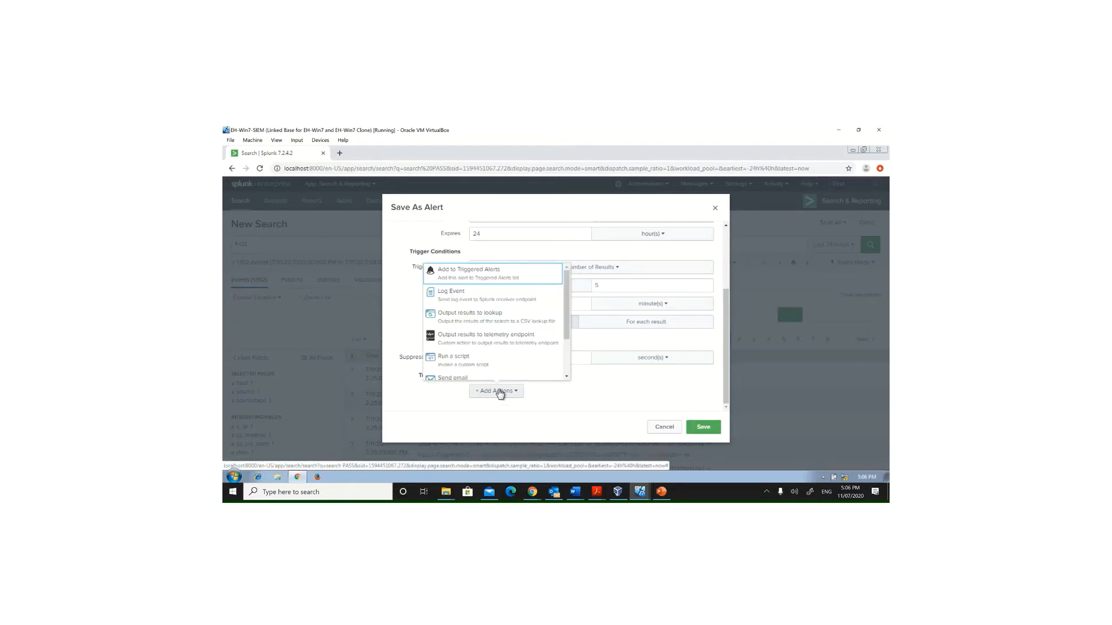
mouse_move(502, 139)
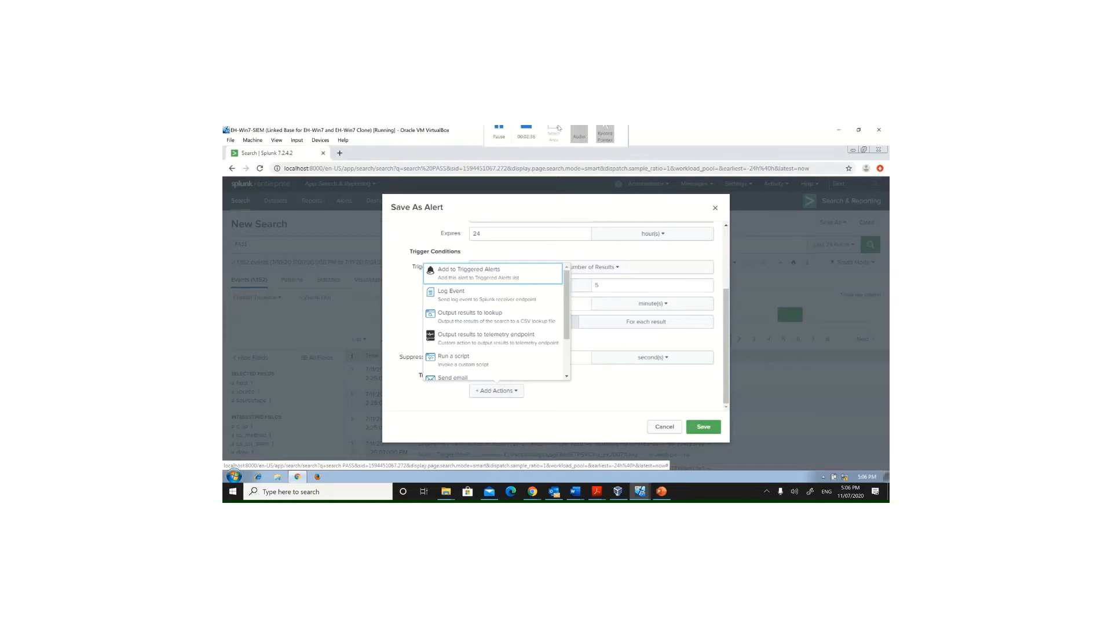
left_click(466, 272)
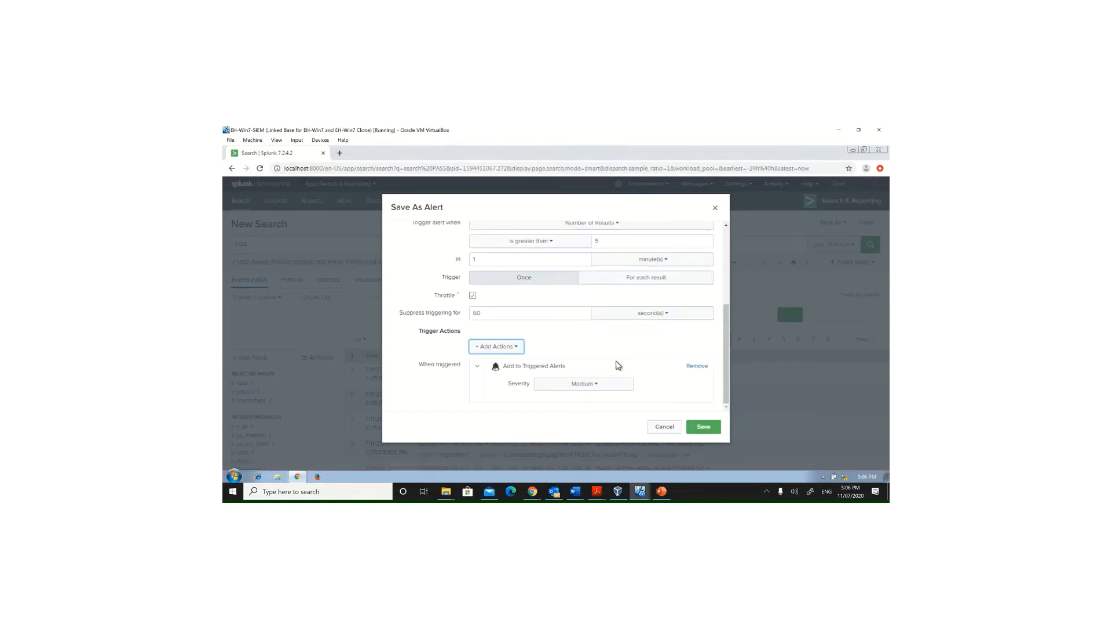
Step: Set the triggered alert severity to High, save the alert and open it
left_click(595, 385)
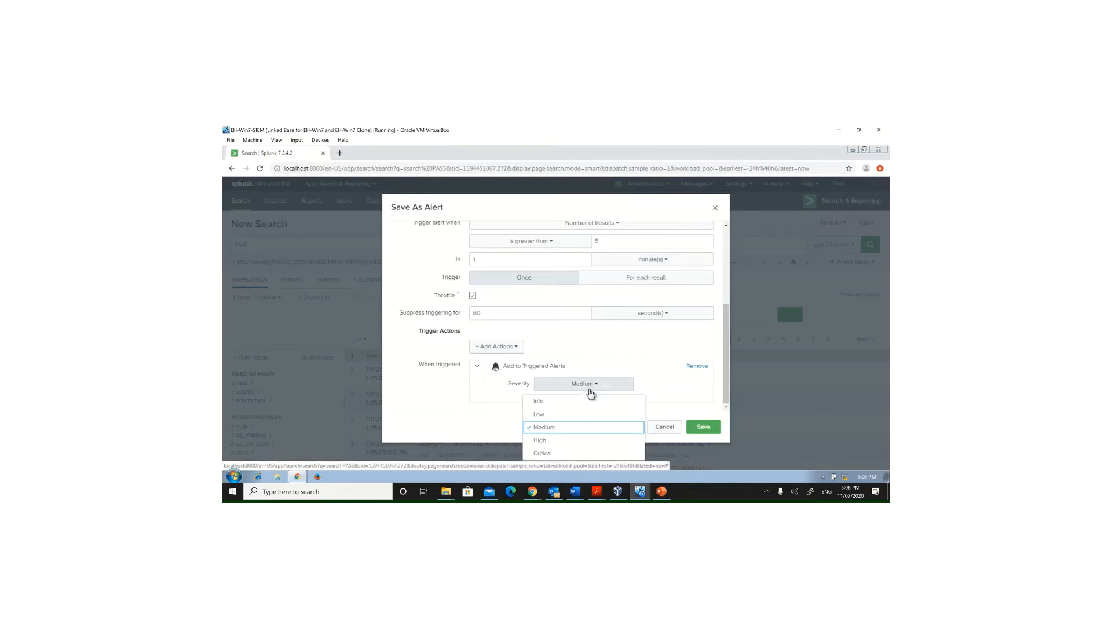
left_click(557, 442)
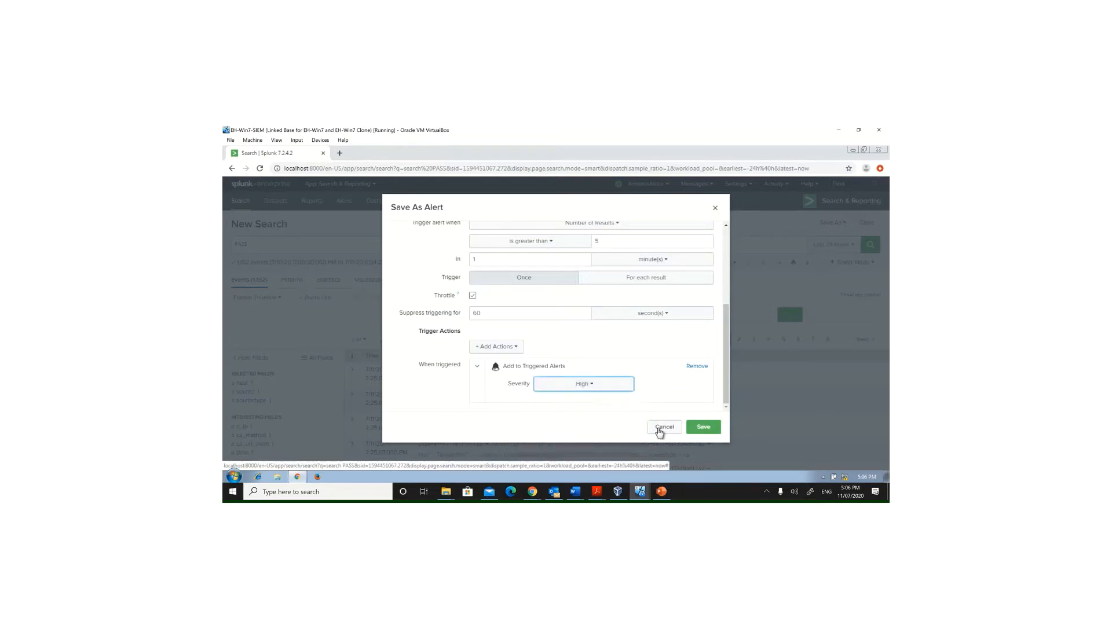
left_click(705, 428)
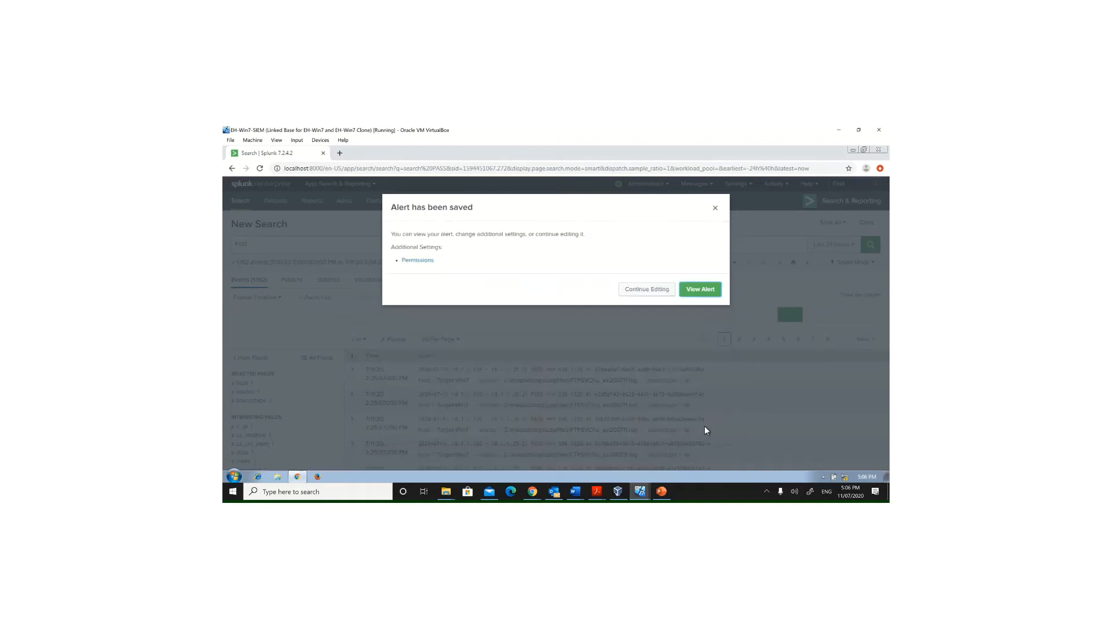
left_click(700, 289)
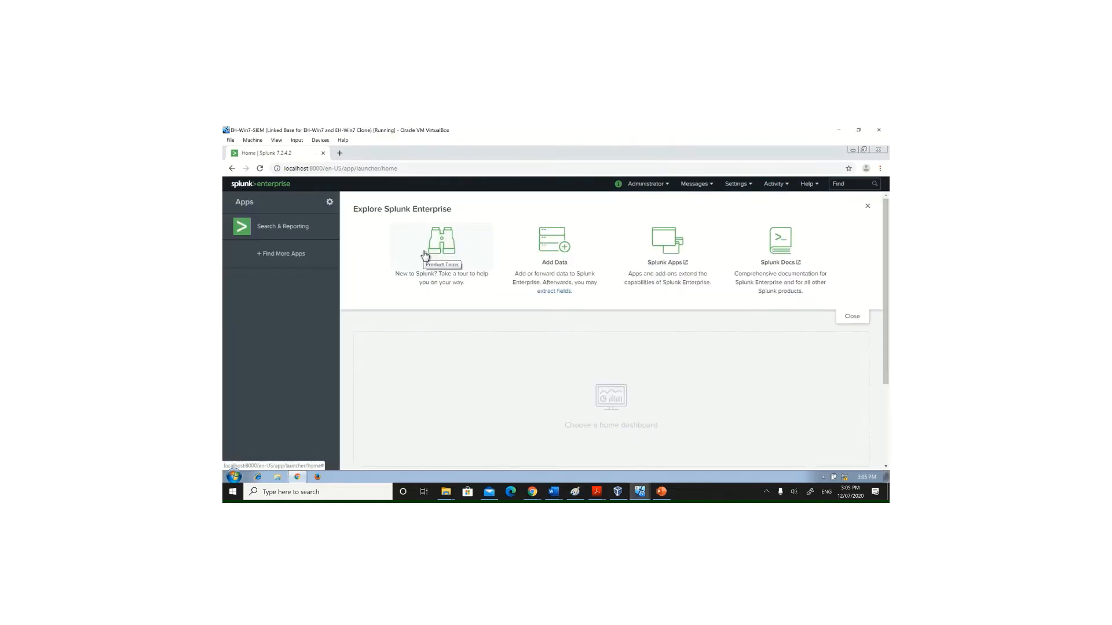
Step: Open Search & Reporting and view the list of triggered alerts
left_click(424, 255)
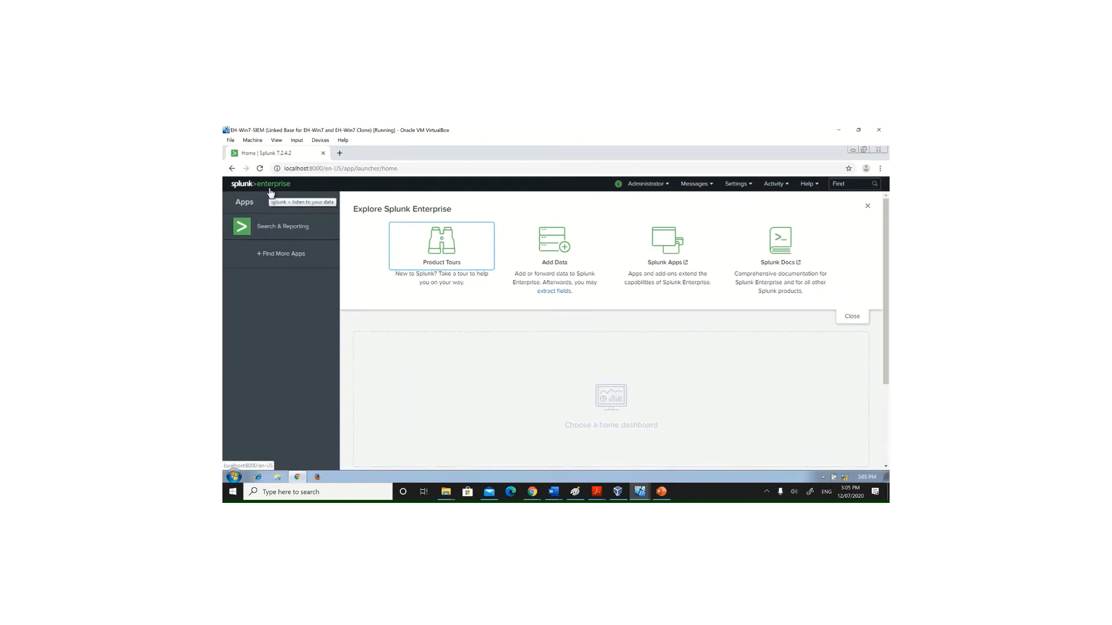
left_click(288, 226)
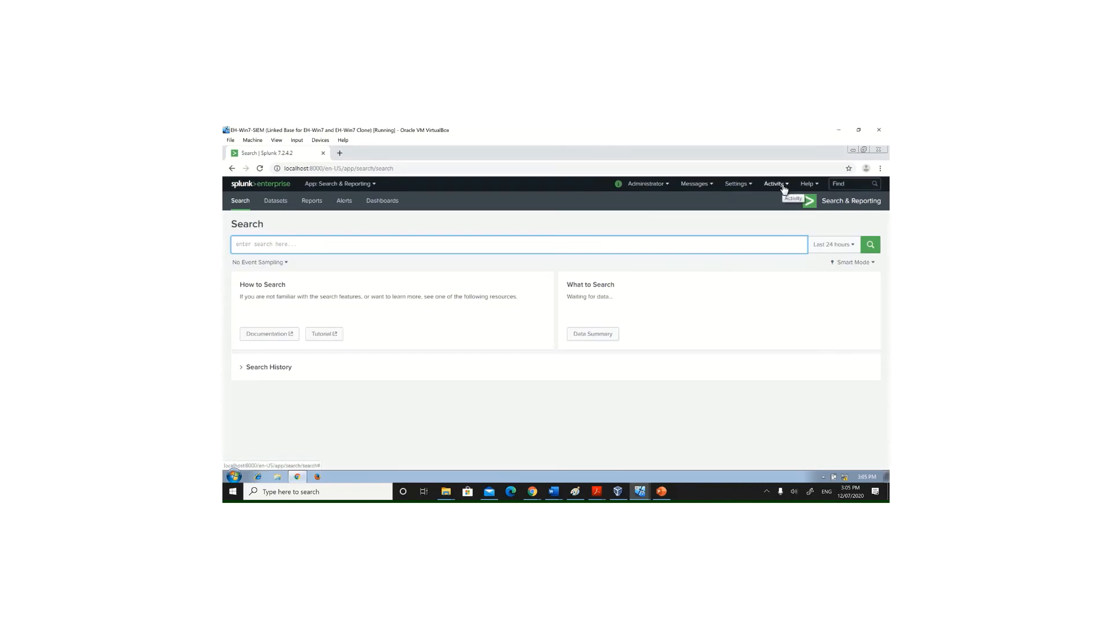
left_click(783, 186)
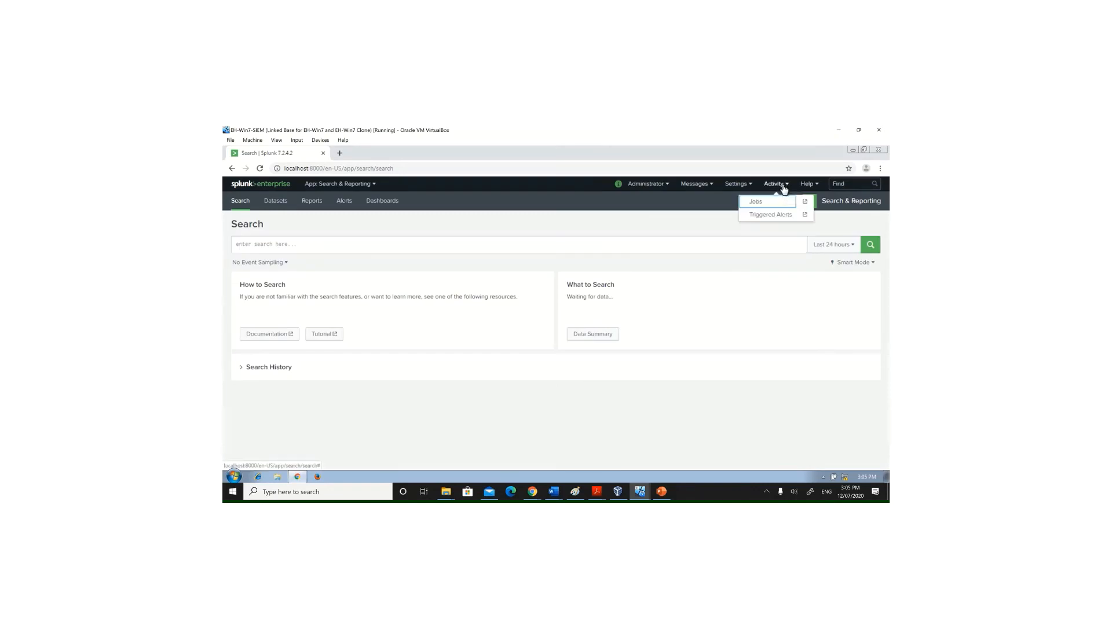
left_click(772, 216)
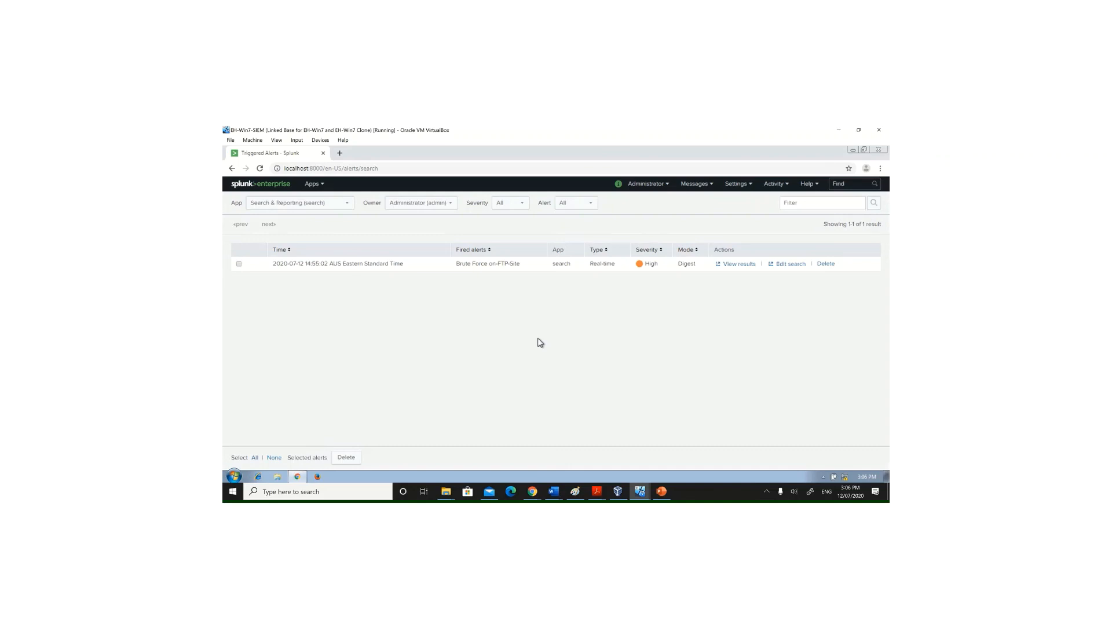
mouse_move(528, 132)
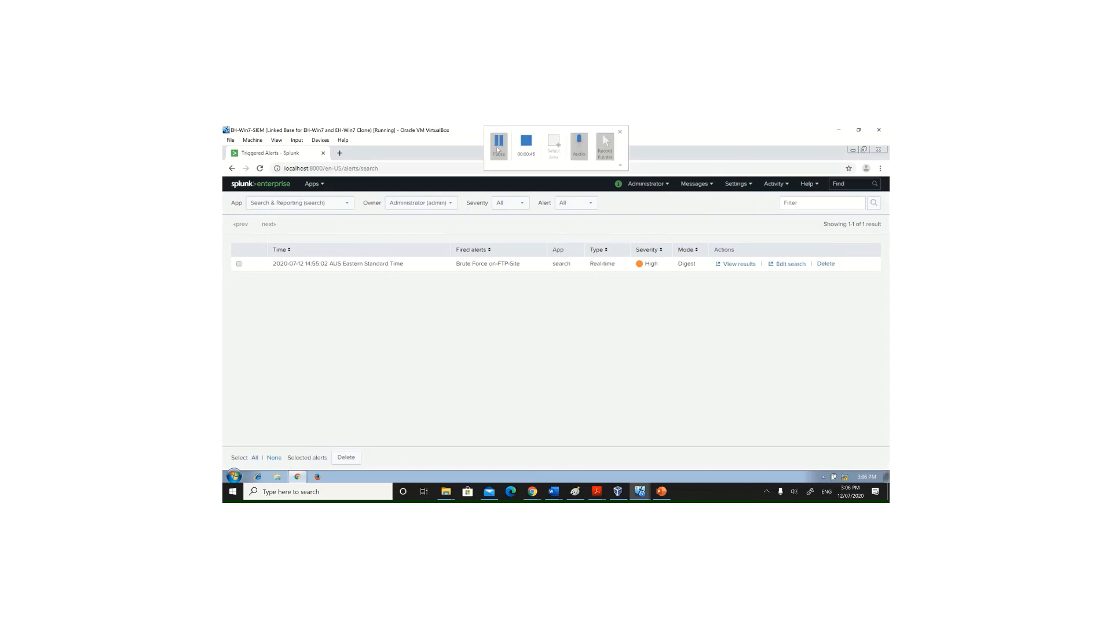